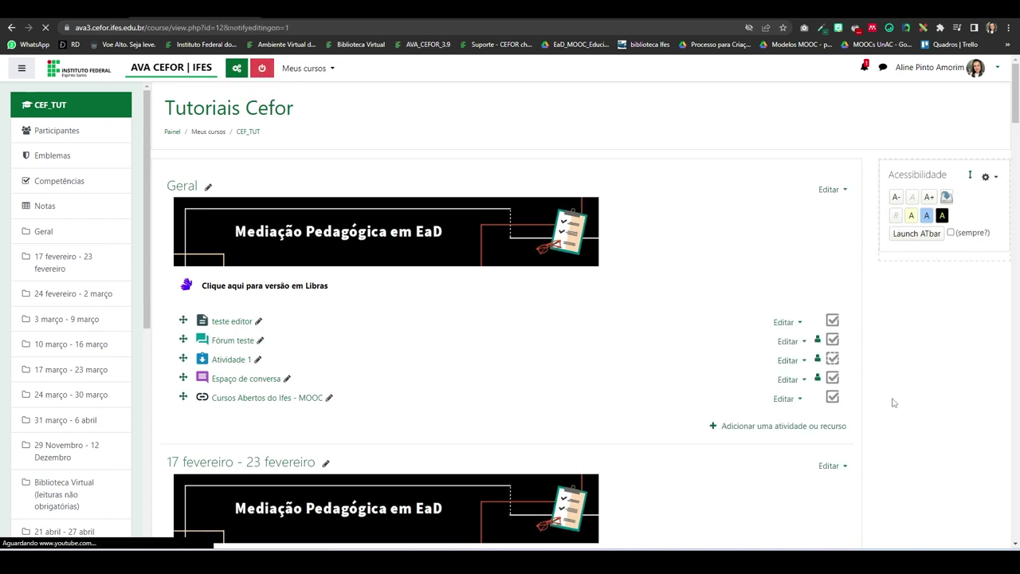
# Add a Questionário activity to the Geral section, named "Questionário 1" with the description "teste".
pyautogui.click(783, 426)
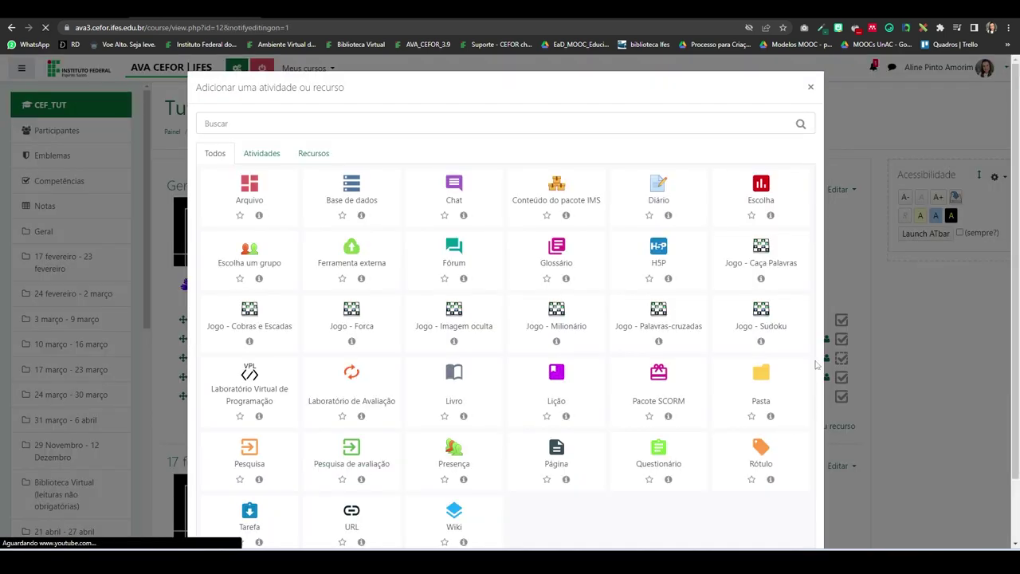
pyautogui.scroll(-2, 597, 278)
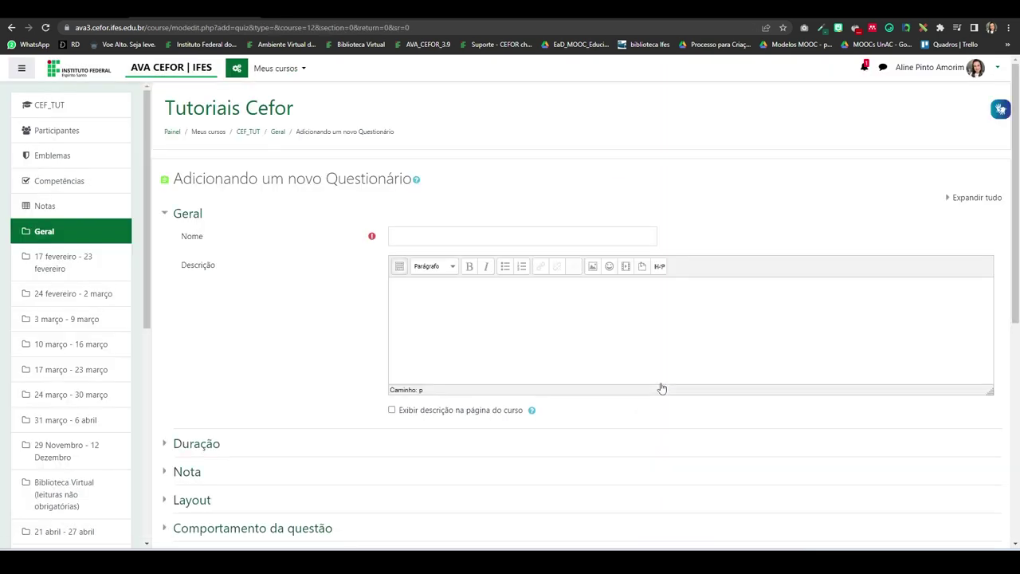
pyautogui.click(435, 239)
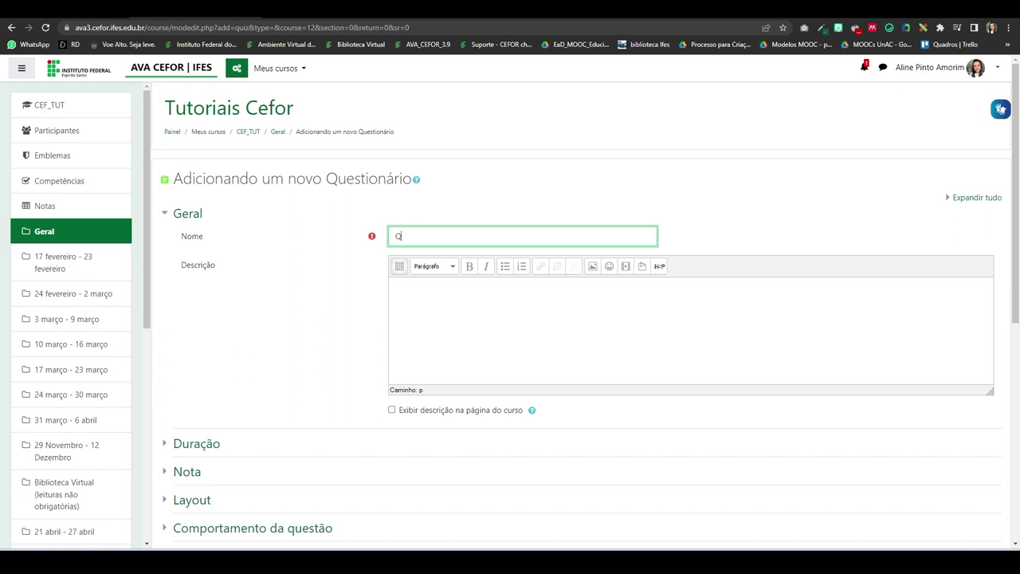
pyautogui.write('Questionário 1')
pyautogui.click(445, 294)
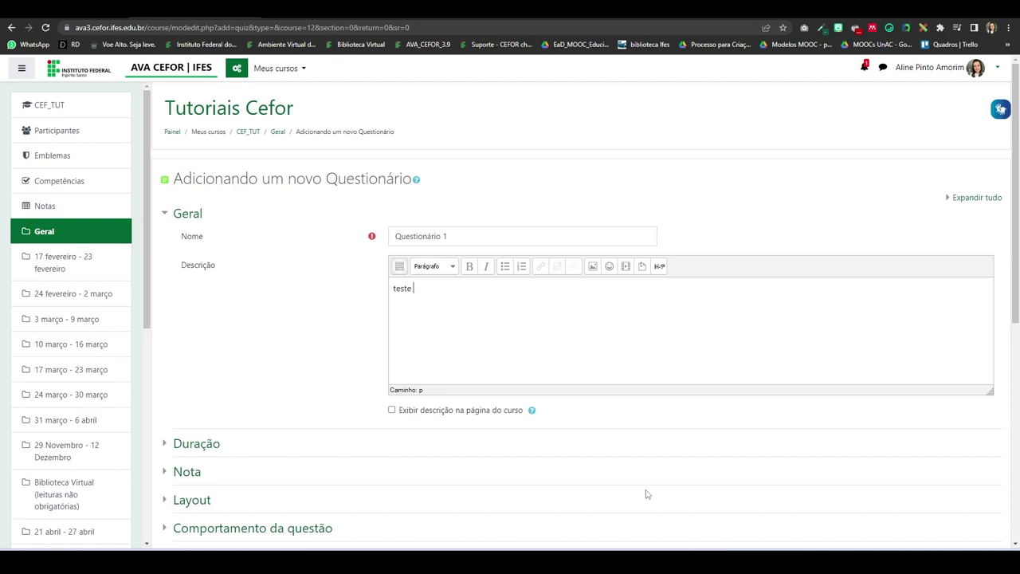
# Enable both the opening and closing dates in the questionnaire's Duração settings.
pyautogui.scroll(-2, 436, 285)
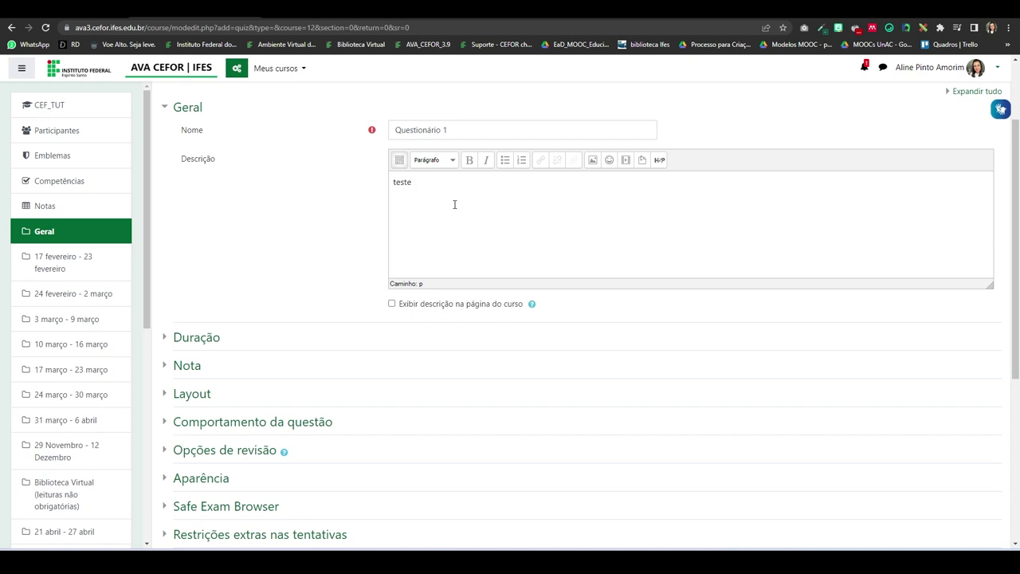
pyautogui.click(165, 338)
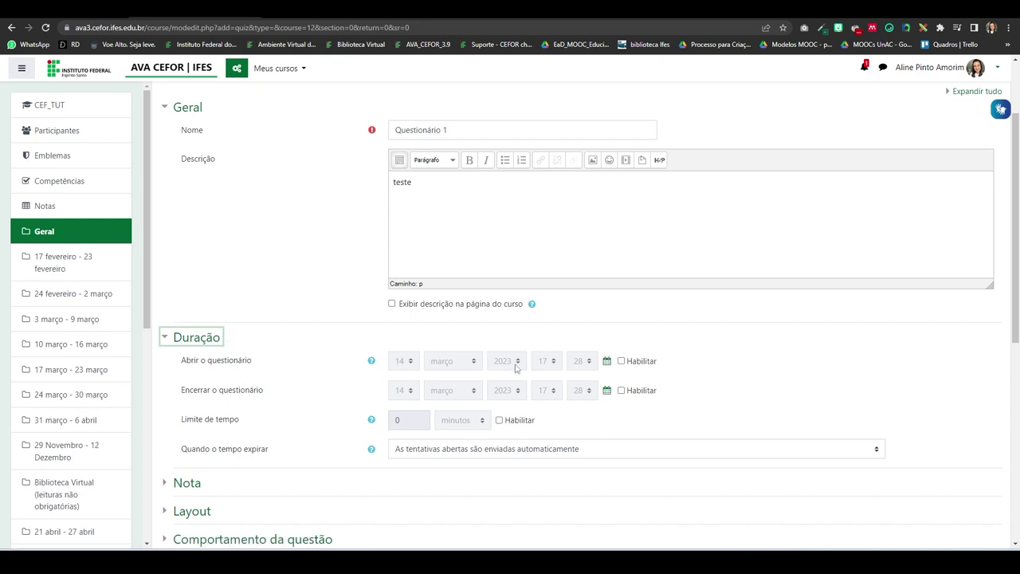
pyautogui.click(621, 391)
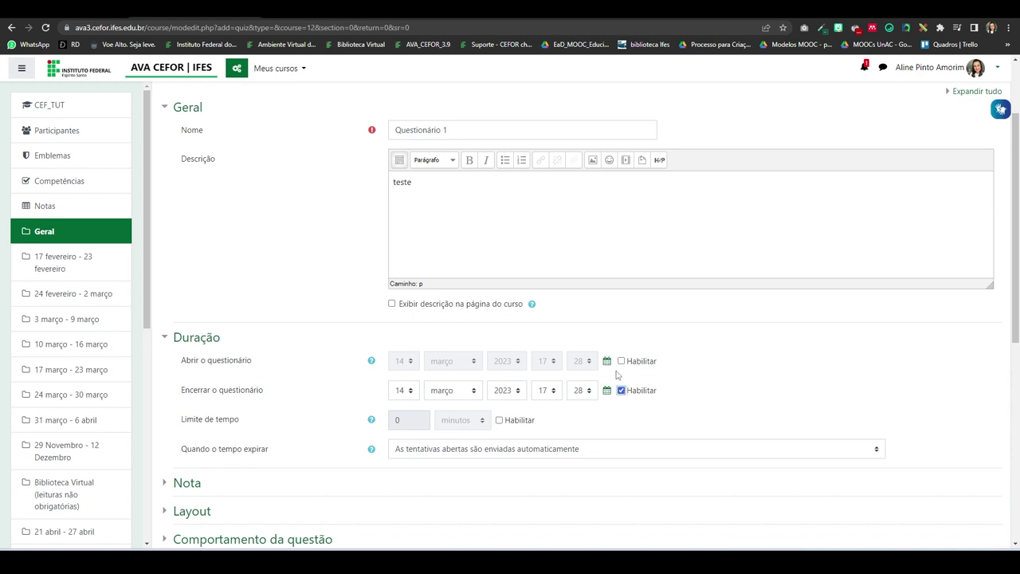
pyautogui.click(622, 361)
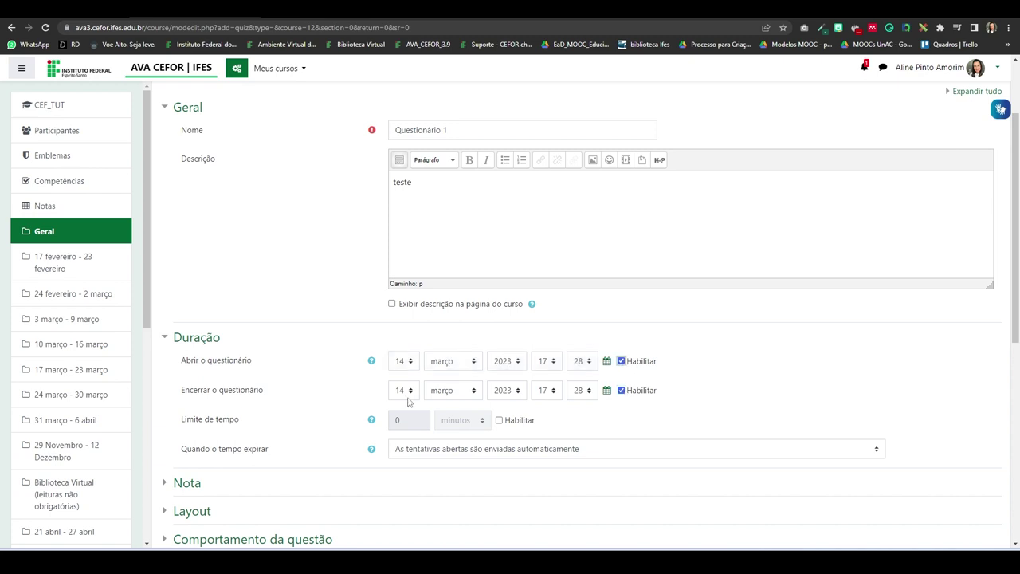
# Set the questionnaire's closing date to day 20 of the same month at 23:59.
pyautogui.click(412, 392)
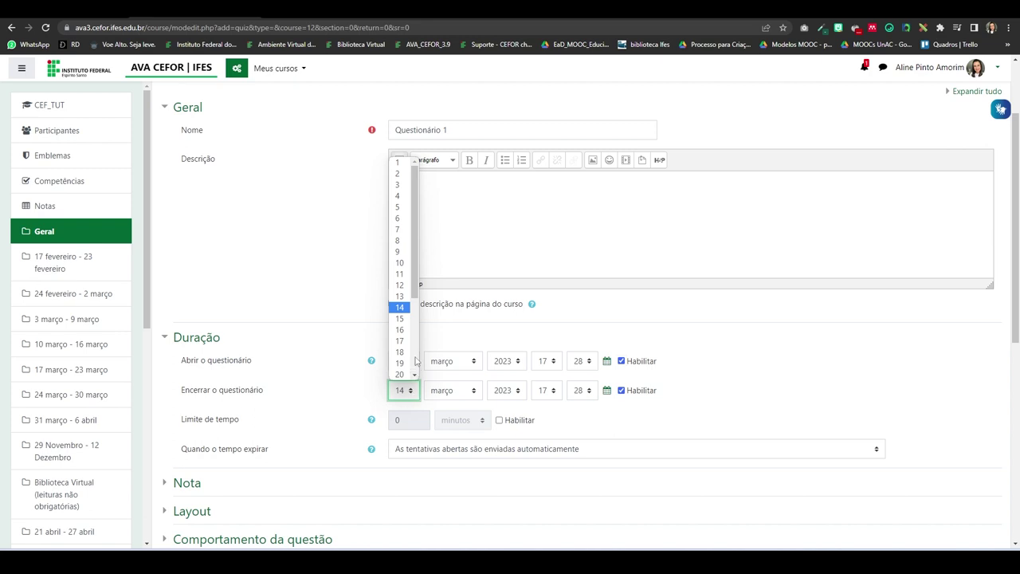
pyautogui.click(407, 375)
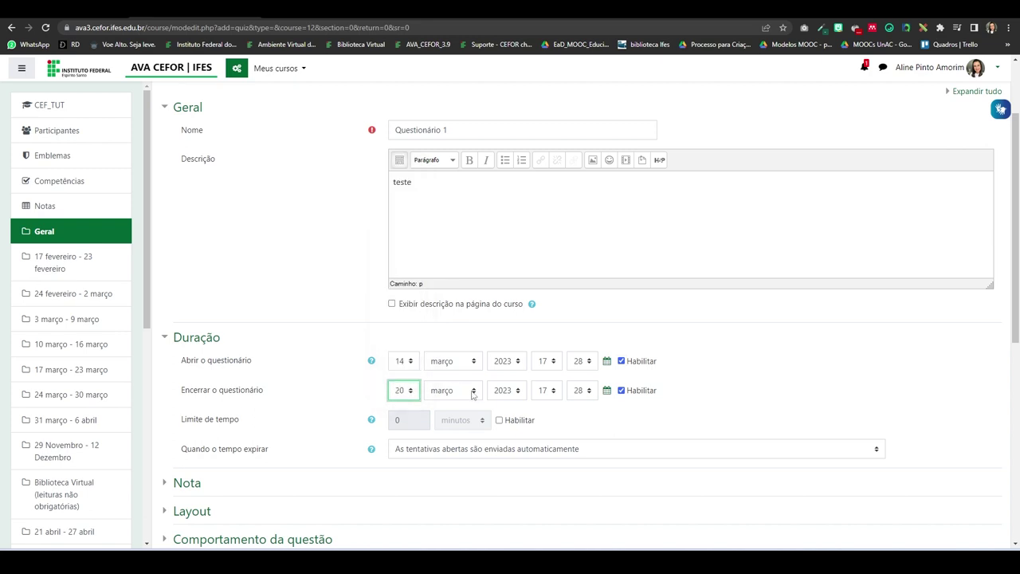
pyautogui.click(553, 396)
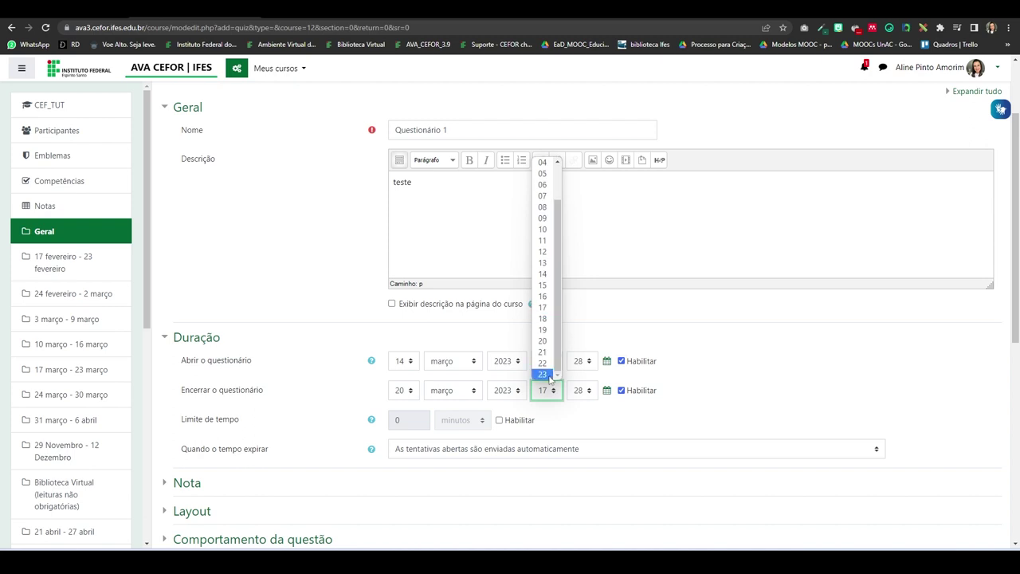
pyautogui.click(542, 373)
pyautogui.click(590, 391)
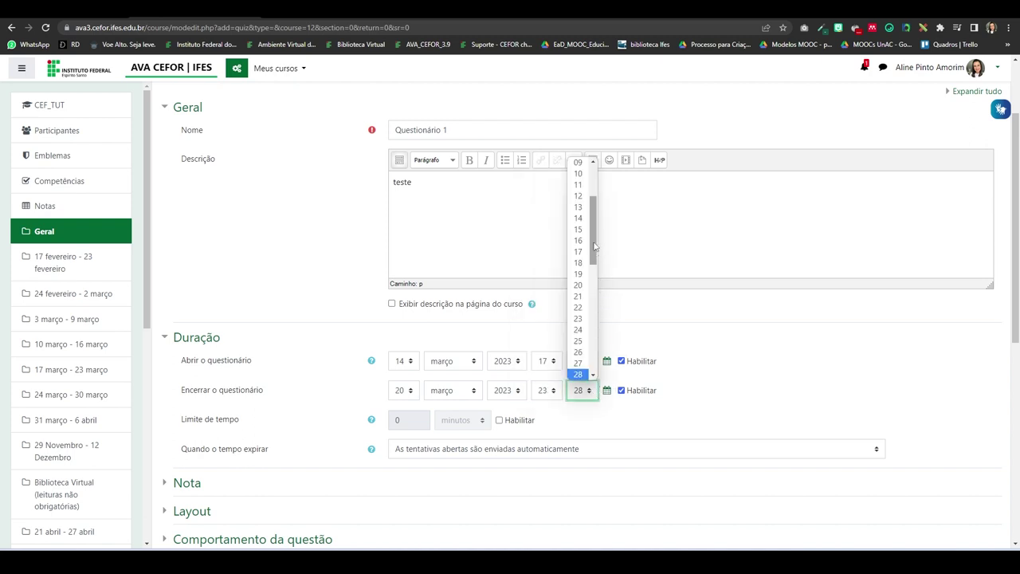
pyautogui.moveTo(595, 247); pyautogui.dragTo(596, 374)
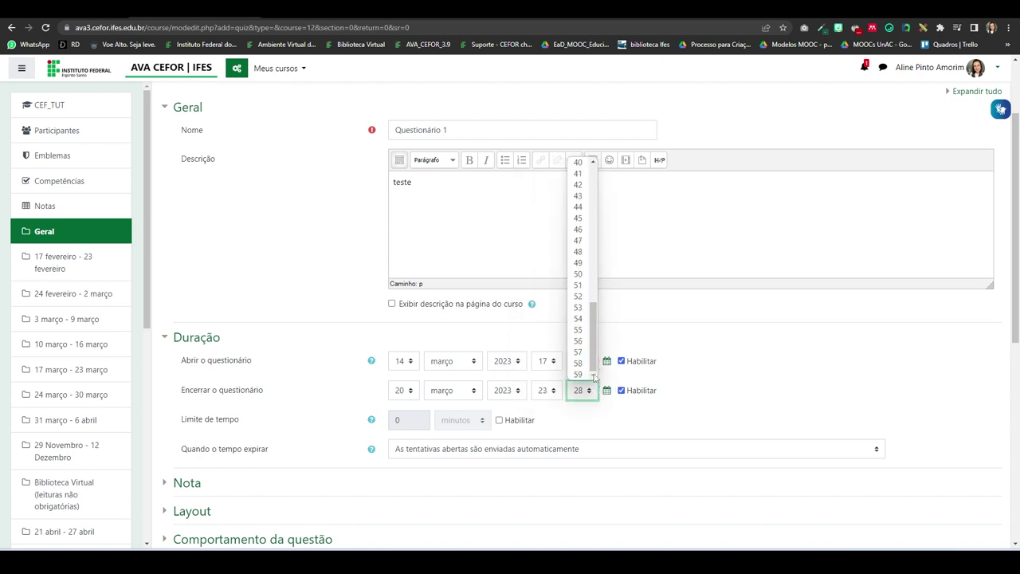
pyautogui.click(582, 375)
pyautogui.click(602, 409)
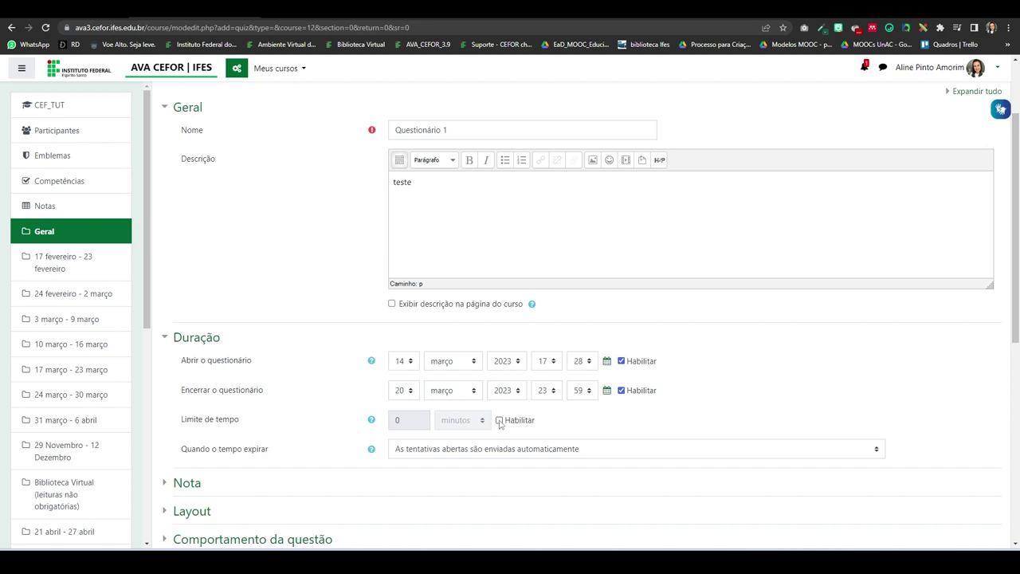
# Try a 30-minute time limit for the questionnaire and disable the limit again.
pyautogui.click(499, 421)
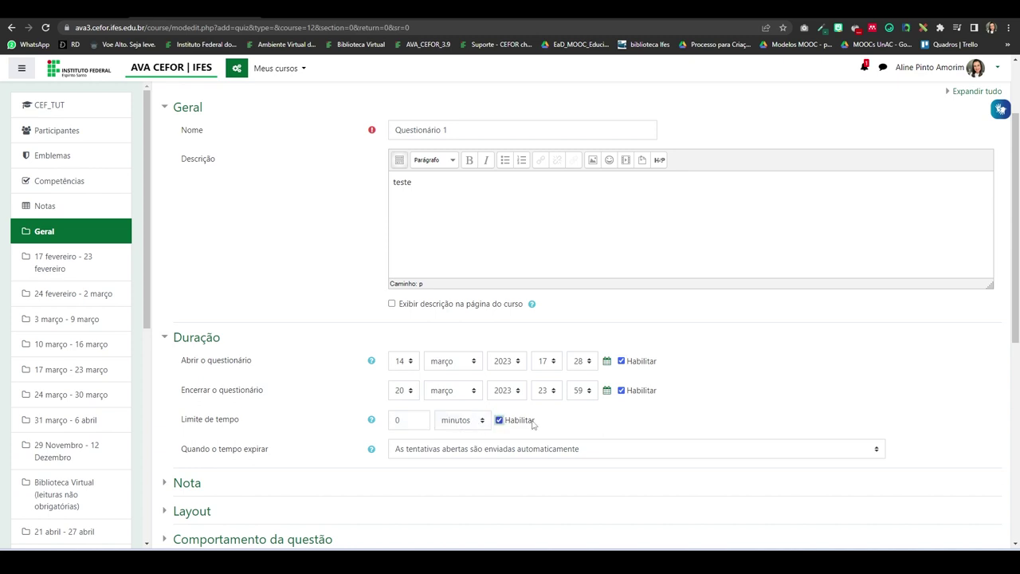
pyautogui.click(411, 419)
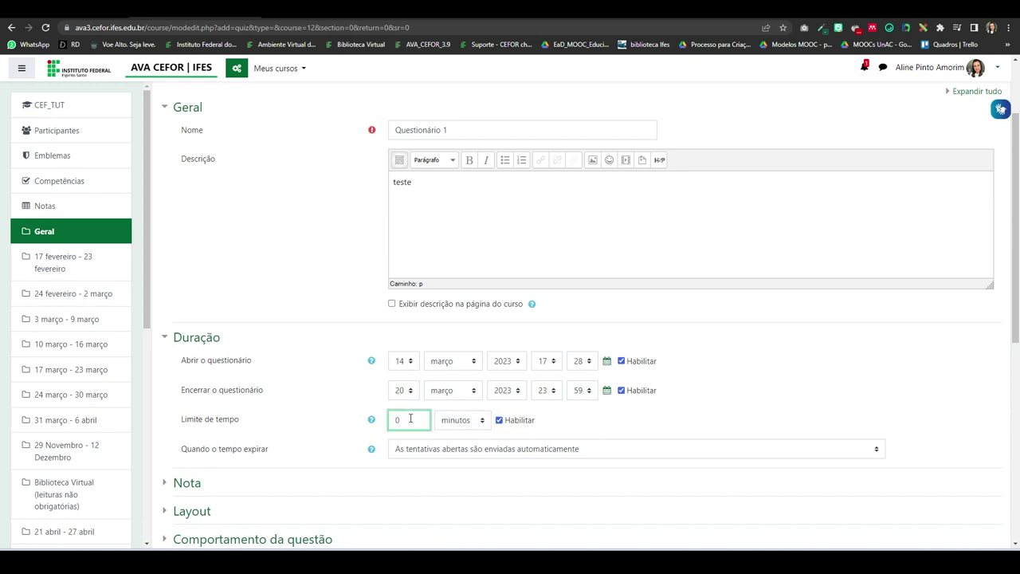
pyautogui.write('30')
pyautogui.click(498, 420)
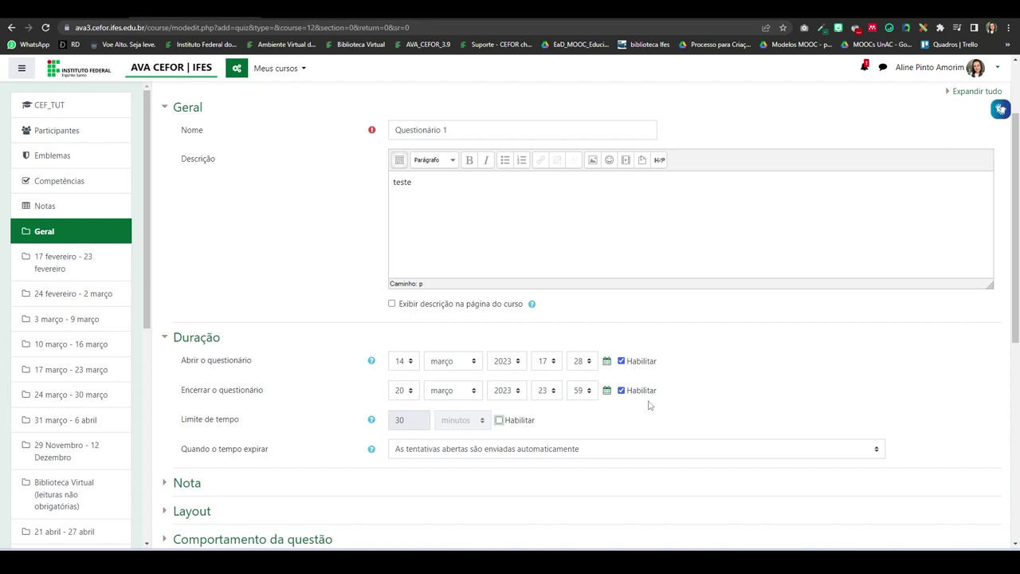
# Review the options for what happens when time expires, keeping automatic submission of open attempts.
pyautogui.scroll(-2, 279, 383)
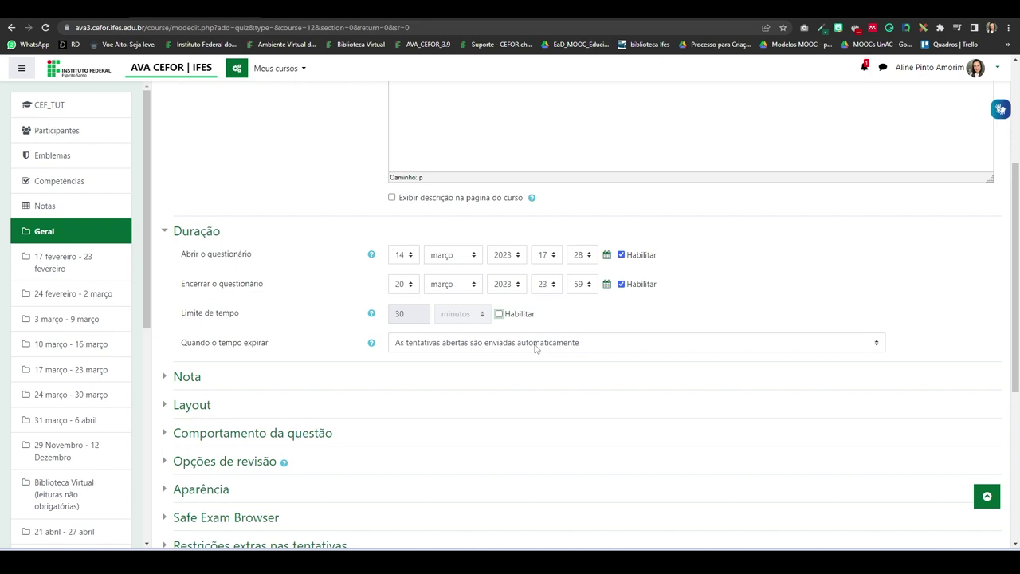
pyautogui.click(876, 345)
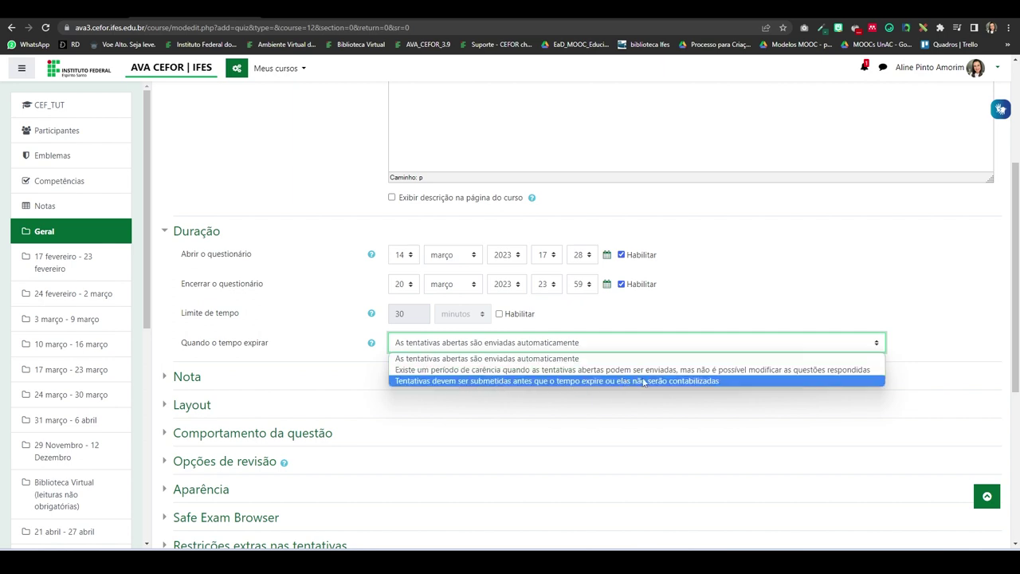
pyautogui.click(557, 345)
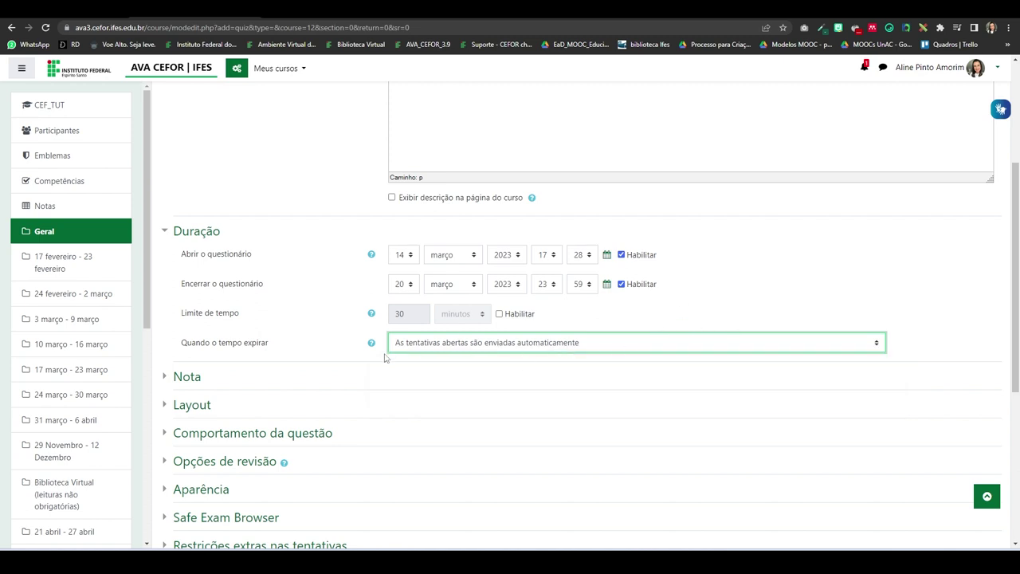
# Set the allowed attempts to 2 in the Nota settings.
pyautogui.scroll(-1, 181, 343)
pyautogui.click(181, 329)
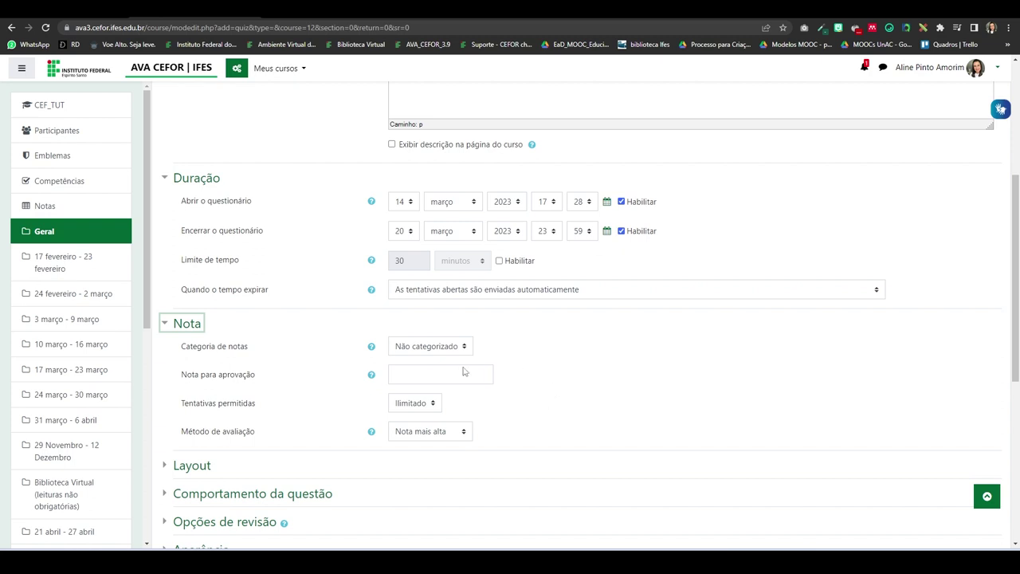
pyautogui.click(433, 405)
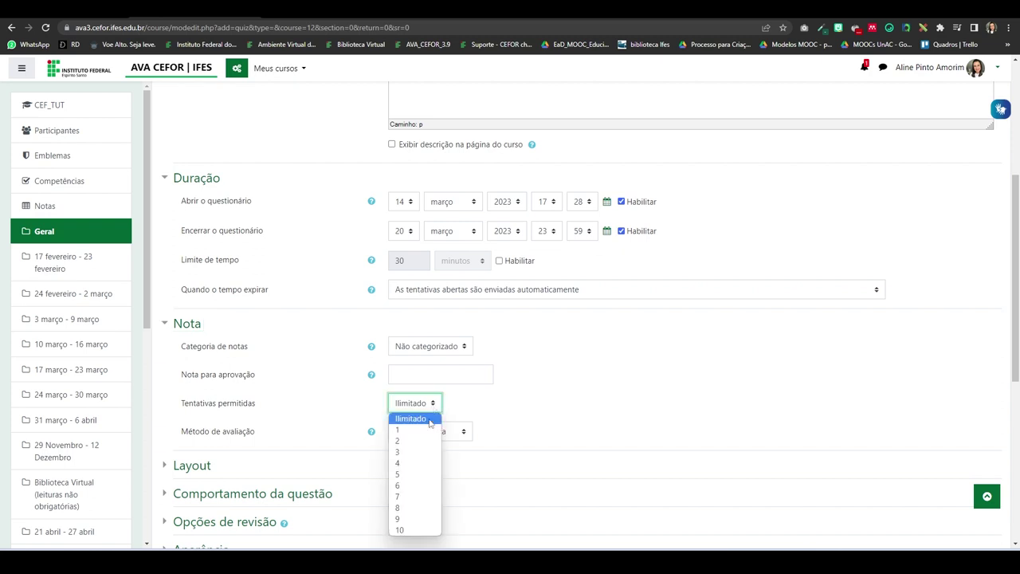
pyautogui.click(425, 408)
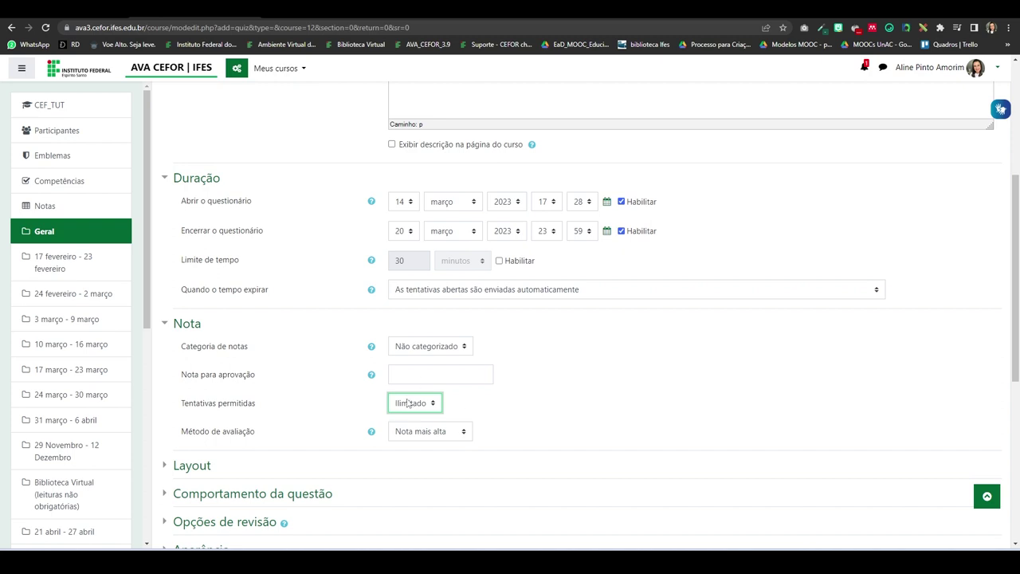
pyautogui.click(408, 403)
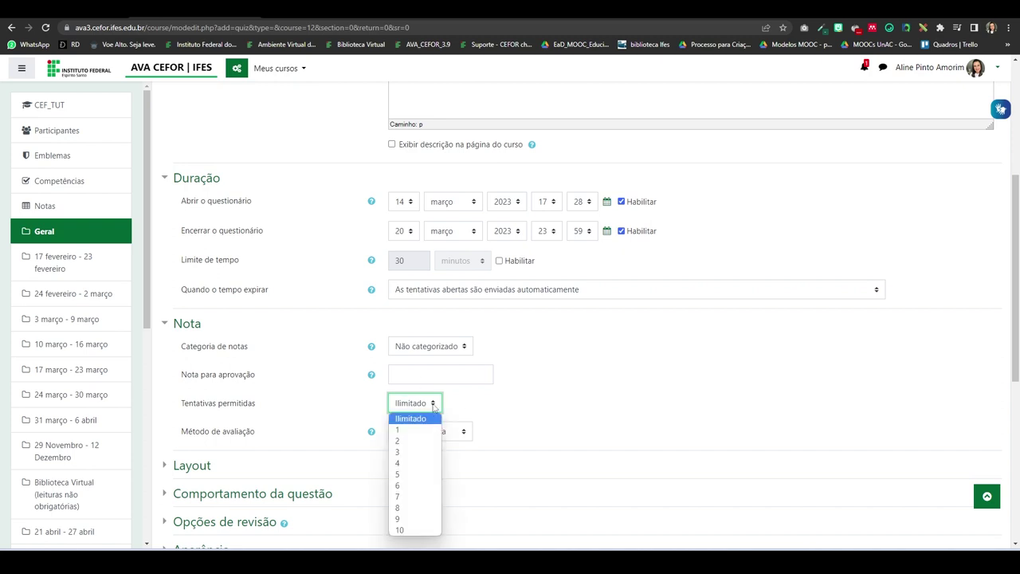
pyautogui.click(413, 440)
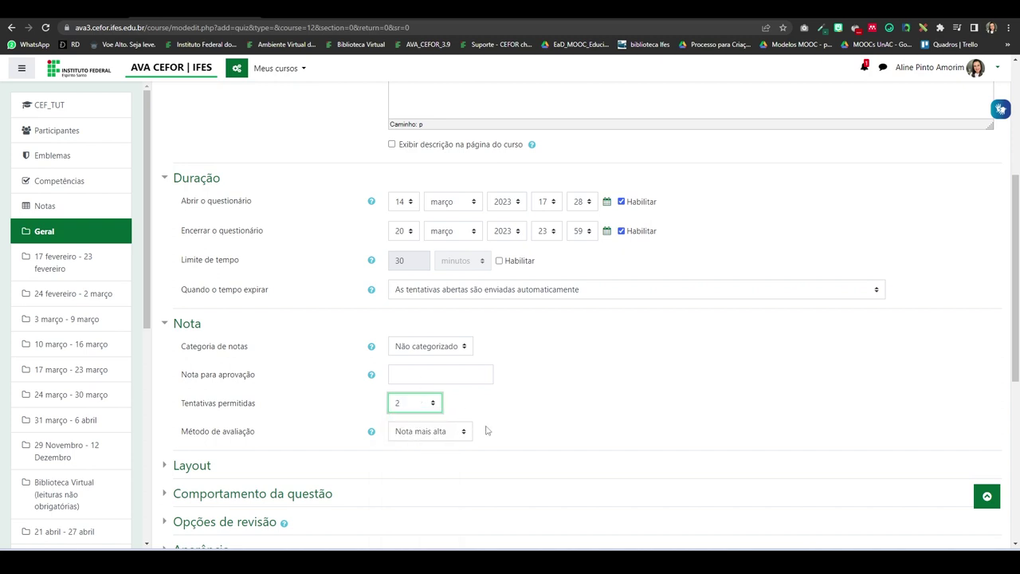
# Review the available grading methods, keeping "Nota mais alta" as the choice.
pyautogui.scroll(-2, 515, 399)
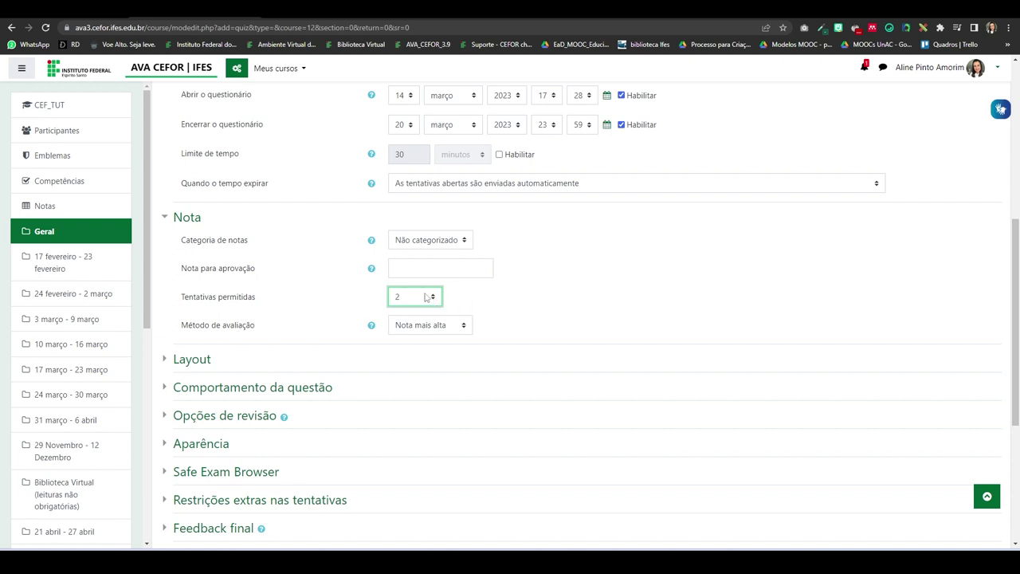
pyautogui.click(463, 329)
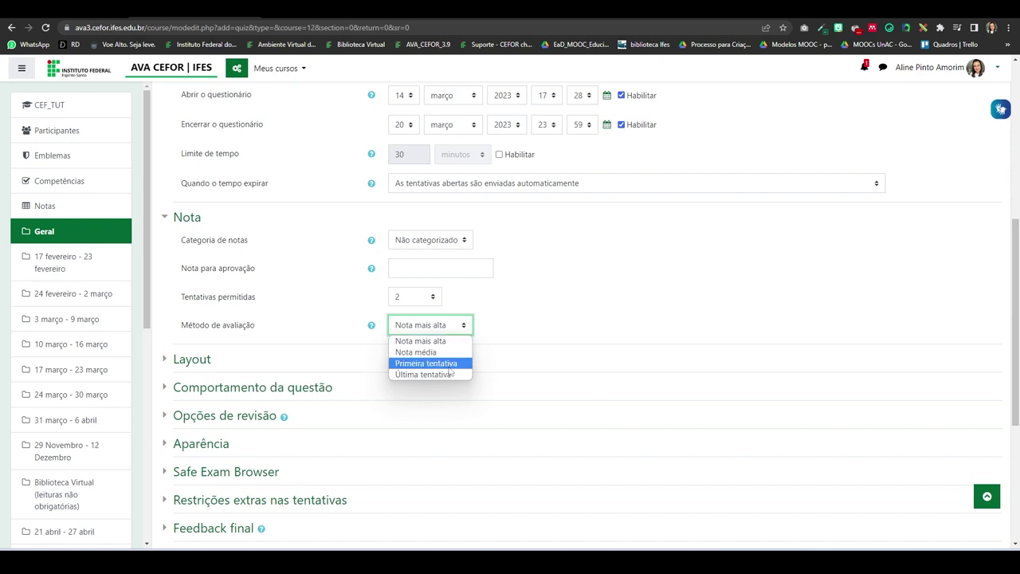
pyautogui.click(502, 324)
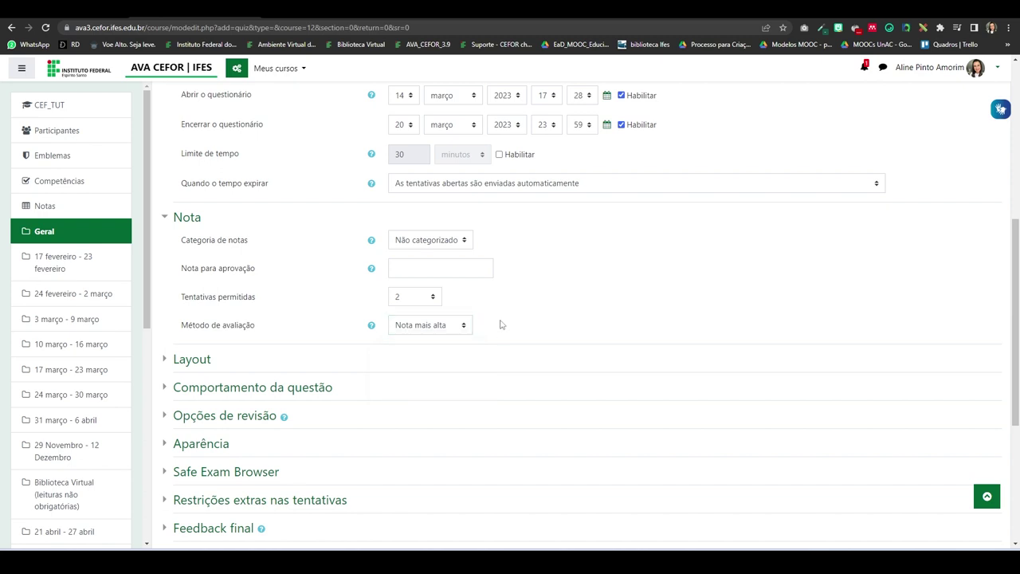
# Set the Layout's new page option to "Nunca, todas as questões em uma página".
pyautogui.scroll(-1, 461, 302)
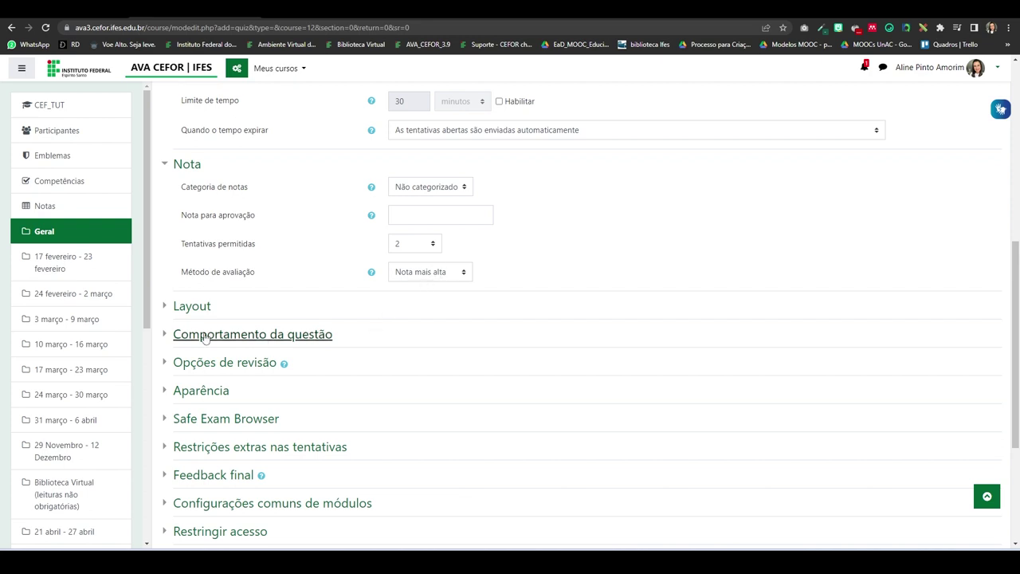
pyautogui.click(178, 311)
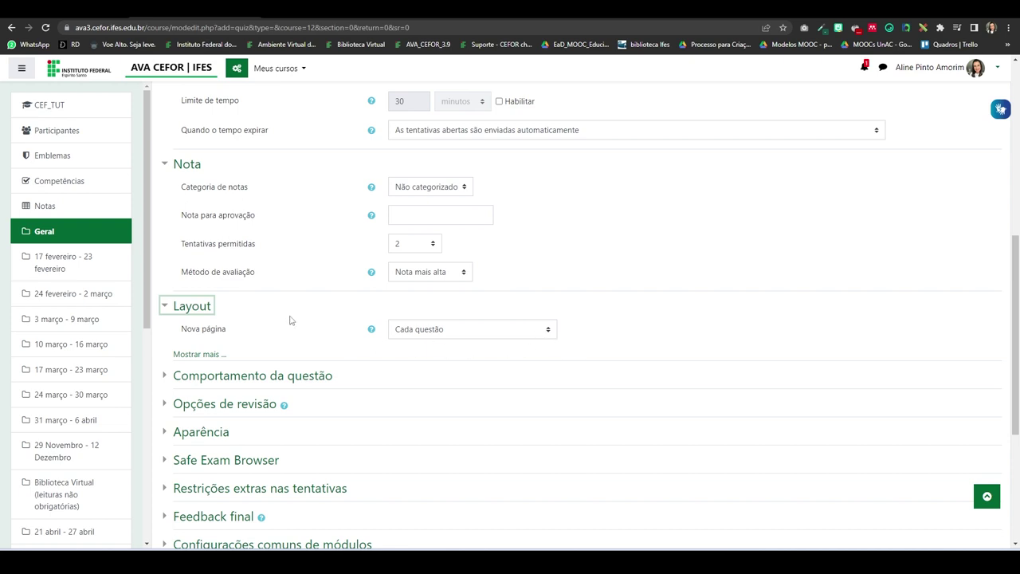
pyautogui.click(555, 330)
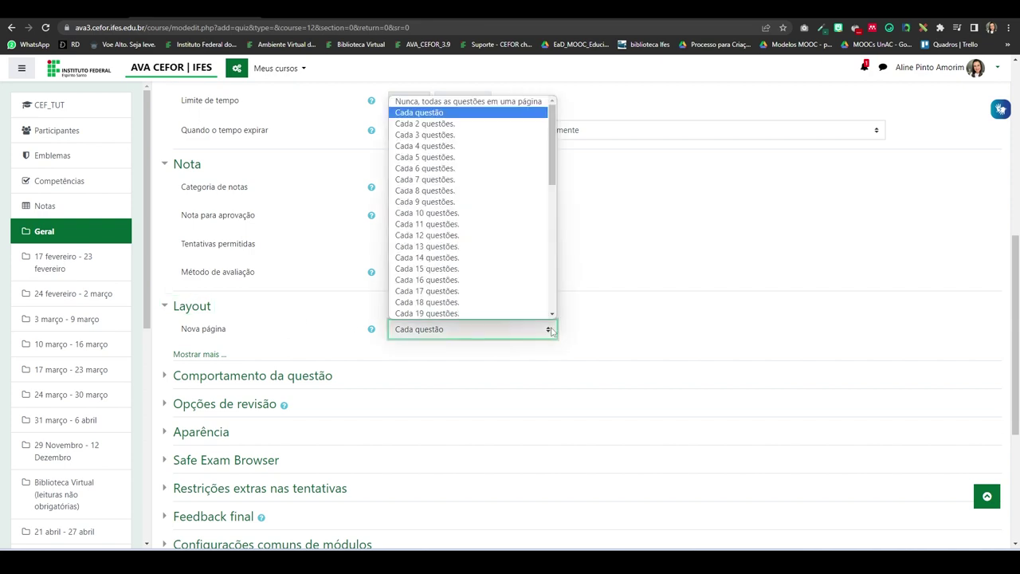
pyautogui.click(469, 102)
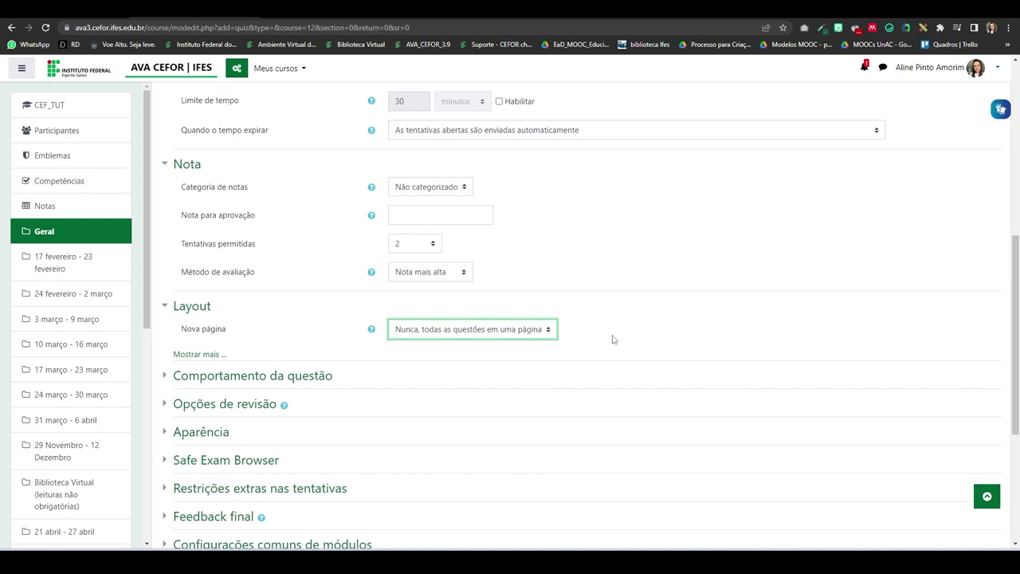
# Show the additional Layout settings and choose Livre as the navigation method.
pyautogui.click(190, 354)
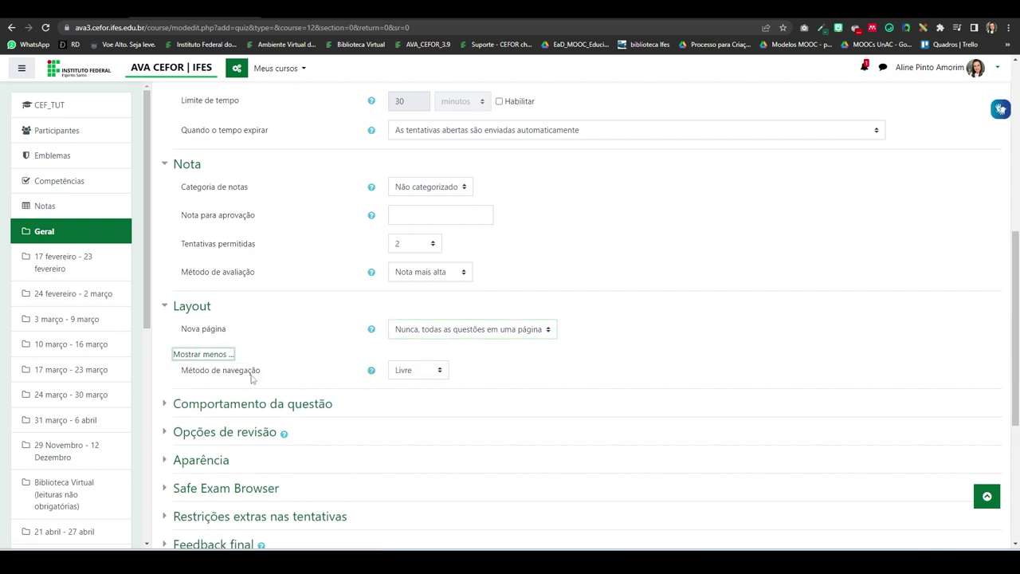
pyautogui.click(439, 371)
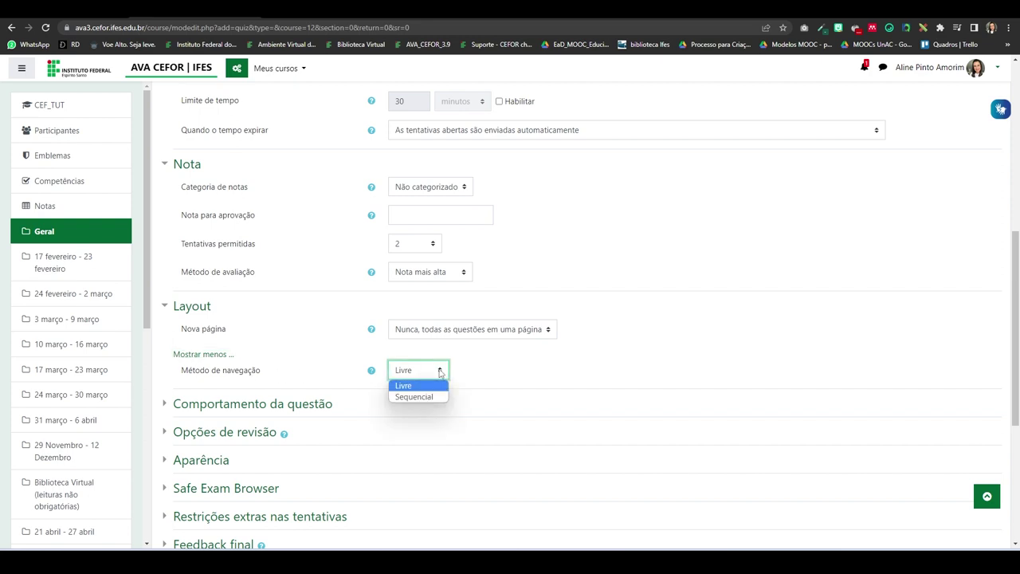
pyautogui.click(441, 384)
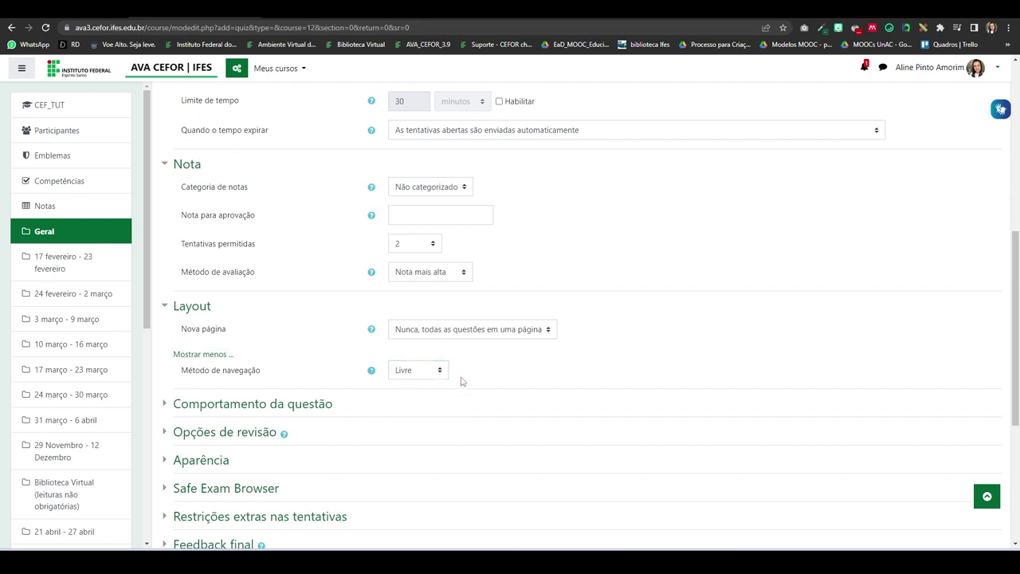
# Review the Comportamento da questão section, including its additional settings, keeping question behaviour as Feedback adiado.
pyautogui.scroll(-2, 454, 379)
pyautogui.click(169, 244)
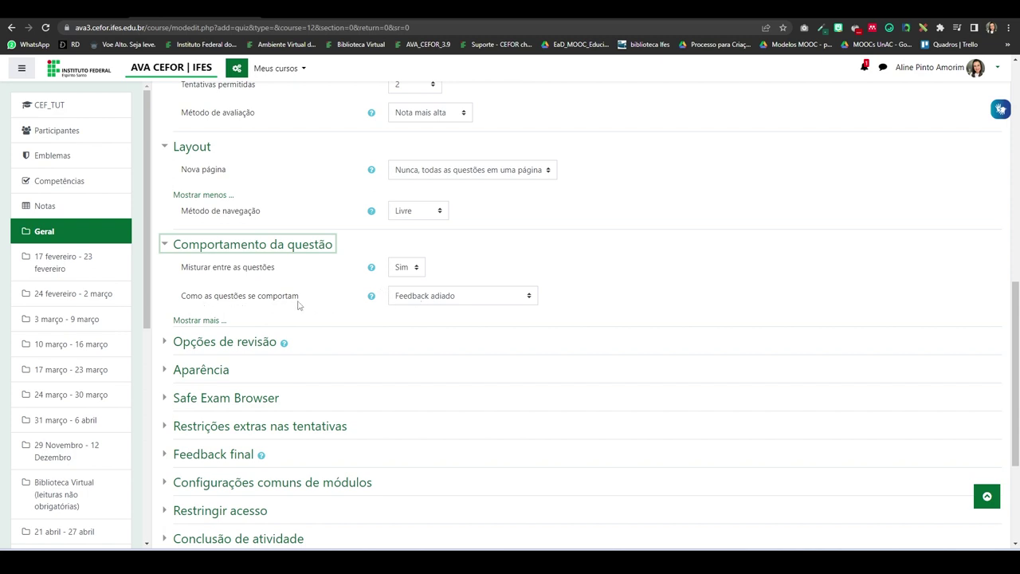
pyautogui.click(530, 297)
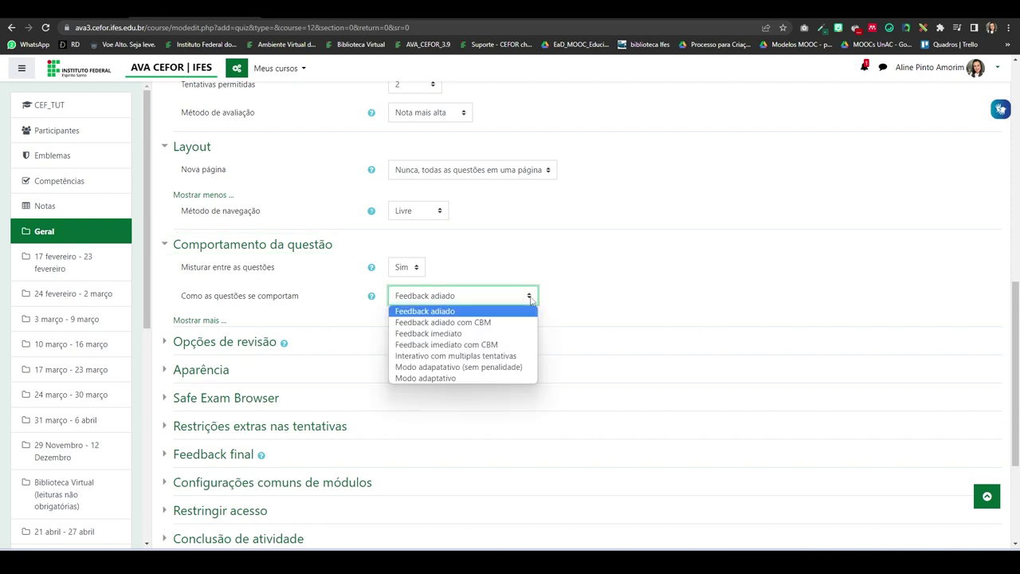
pyautogui.click(530, 298)
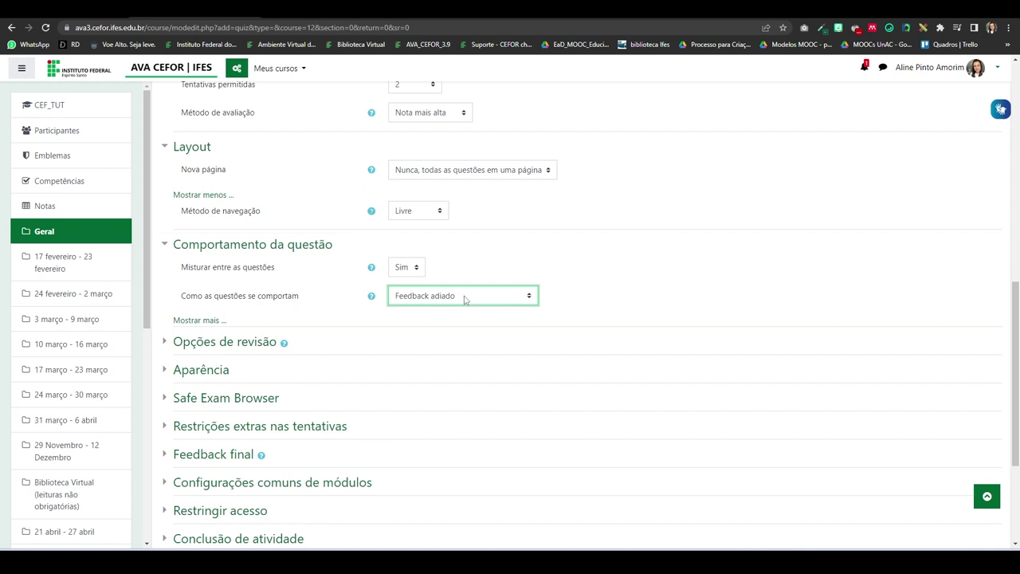
pyautogui.click(198, 321)
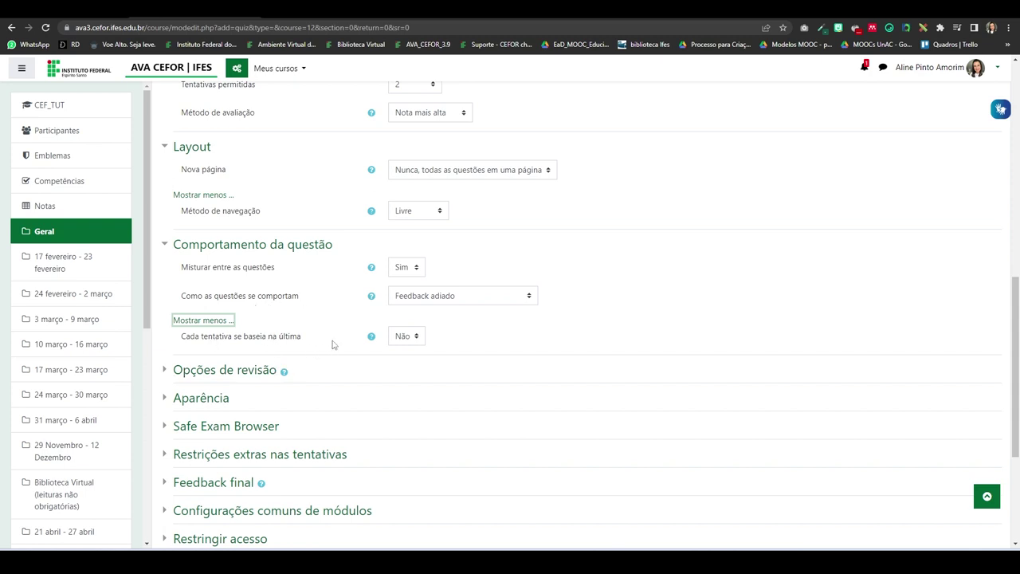
# Show the Opções de revisão and compare their review periods with the questionnaire's opening and closing dates under Duração.
pyautogui.scroll(-2, 332, 315)
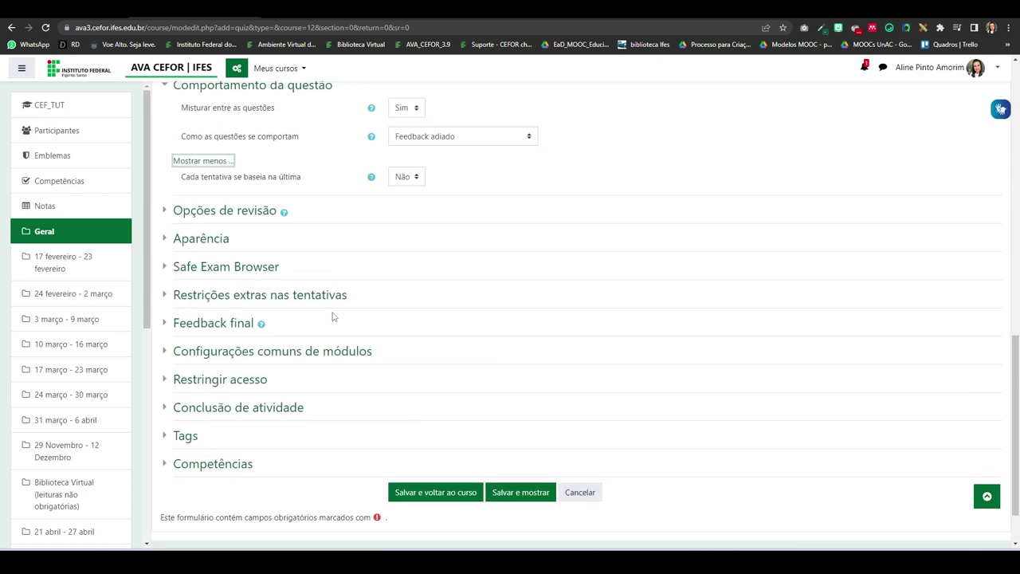
pyautogui.click(207, 214)
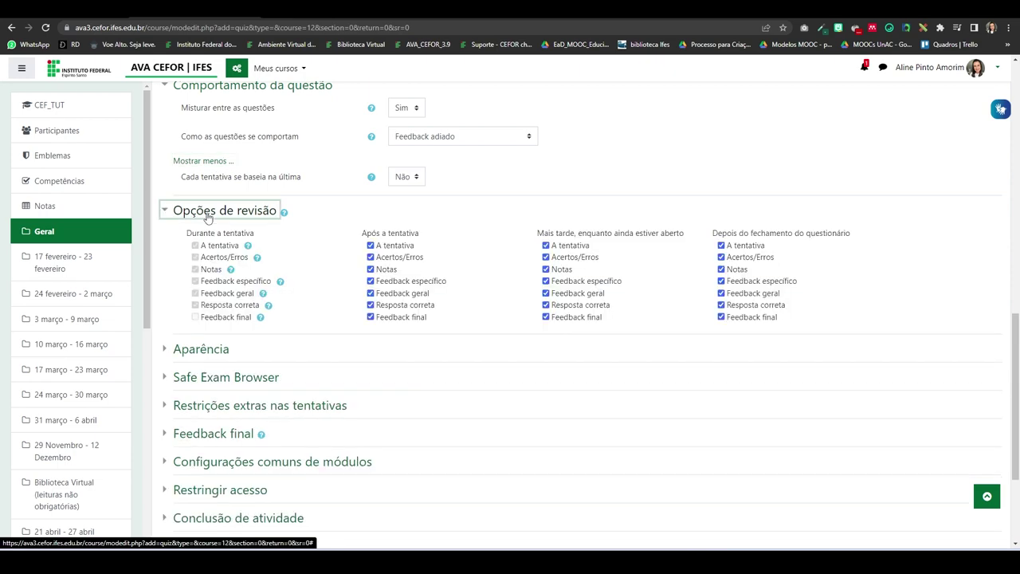
pyautogui.scroll(6, 474, 249)
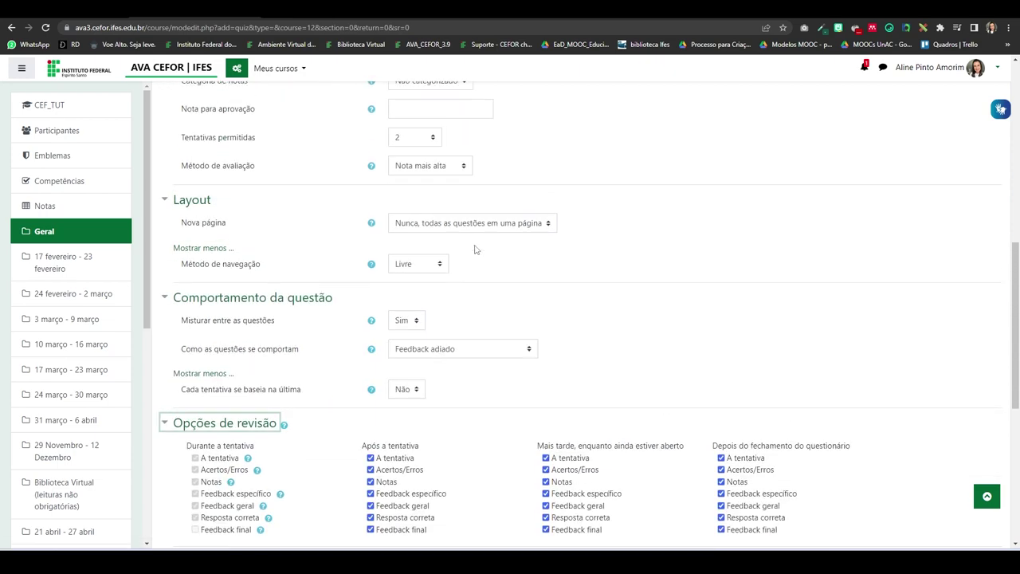
pyautogui.scroll(2, 475, 250)
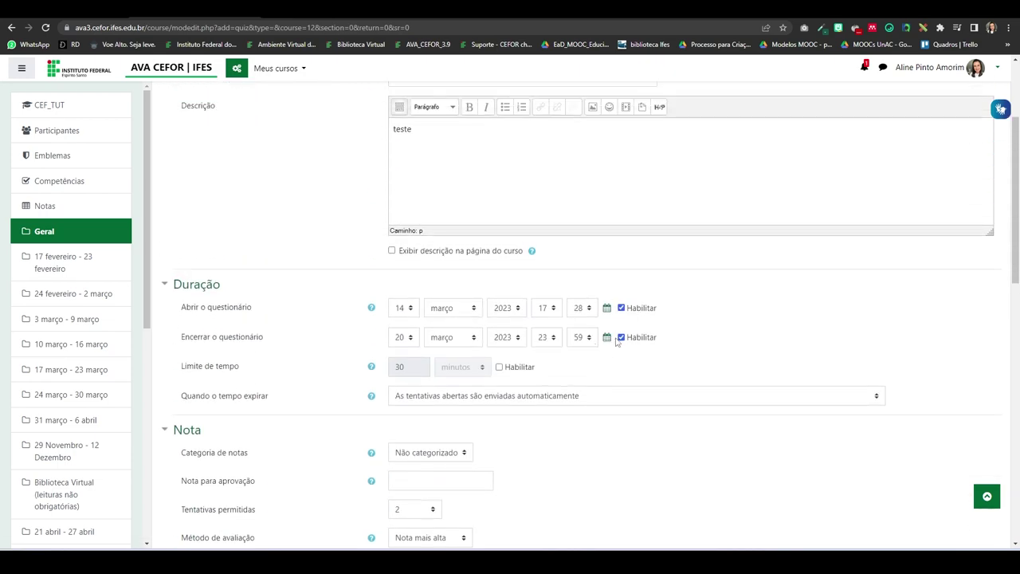
pyautogui.scroll(-7, 638, 342)
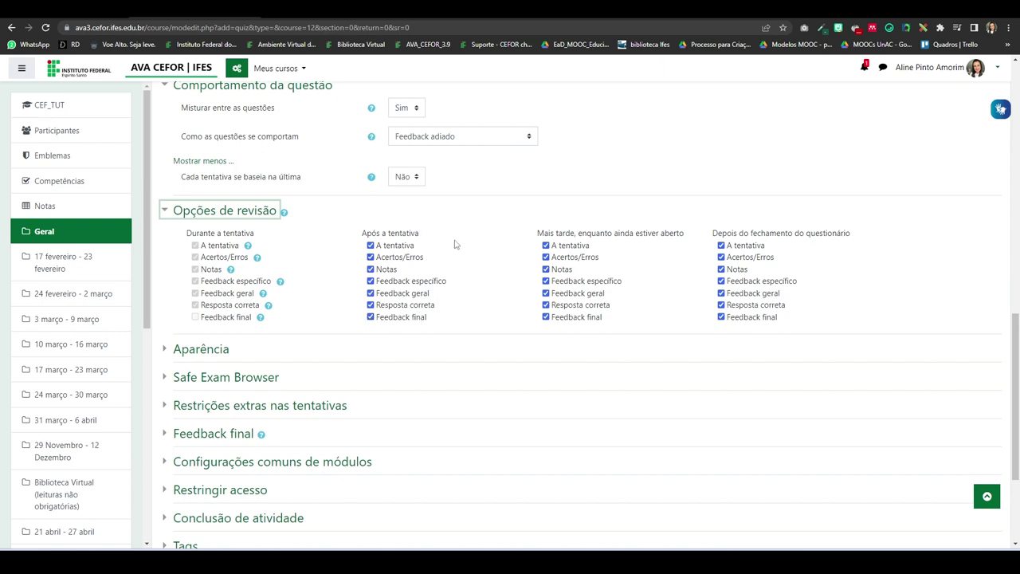
pyautogui.click(585, 232)
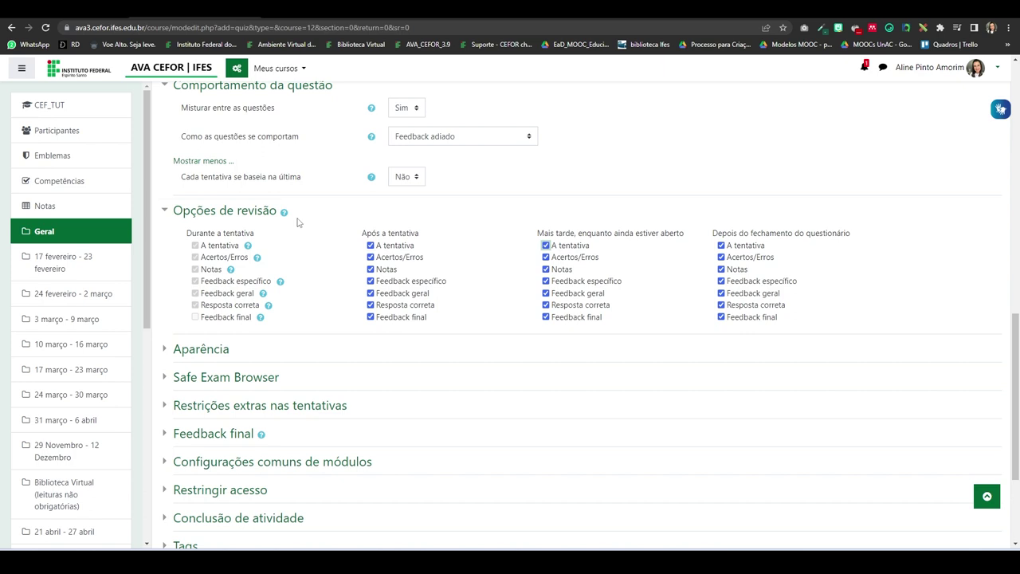
# Disable A tentativa, Notas and Feedback final in the Após a tentativa review options.
pyautogui.click(369, 245)
pyautogui.click(370, 269)
pyautogui.click(369, 316)
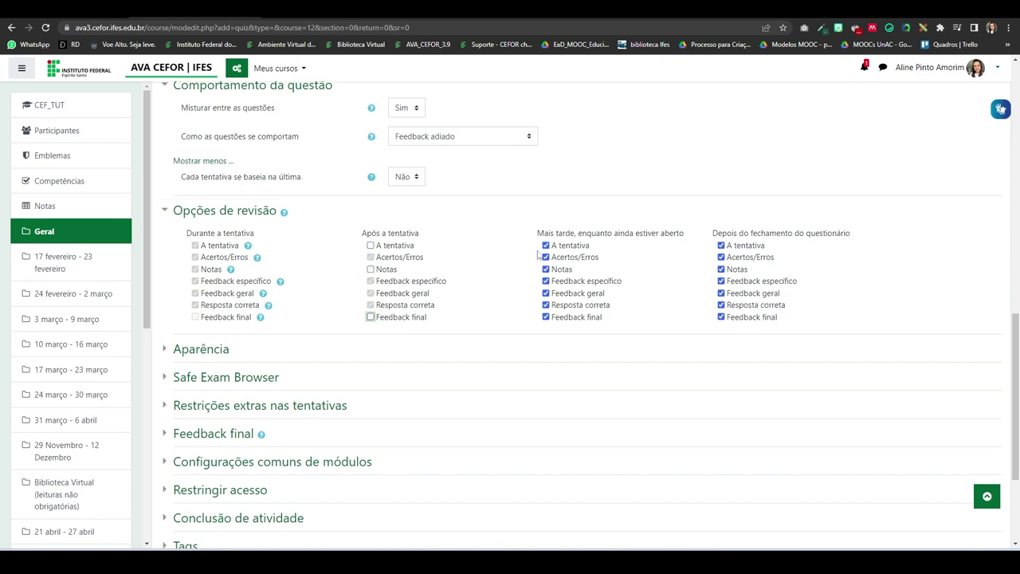
# Disable A tentativa, Notas and Feedback final in the Mais tarde, enquanto ainda estiver aberto review options.
pyautogui.click(545, 246)
pyautogui.click(545, 269)
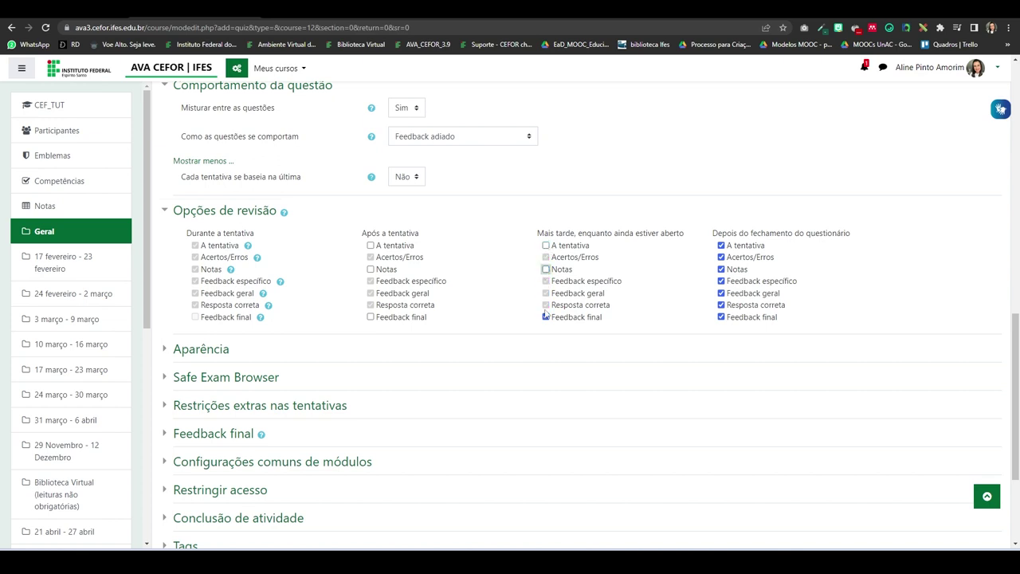
pyautogui.click(545, 316)
# Re-enable A tentativa, Notas and Feedback final in the Após a tentativa review options.
pyautogui.click(370, 244)
pyautogui.click(370, 269)
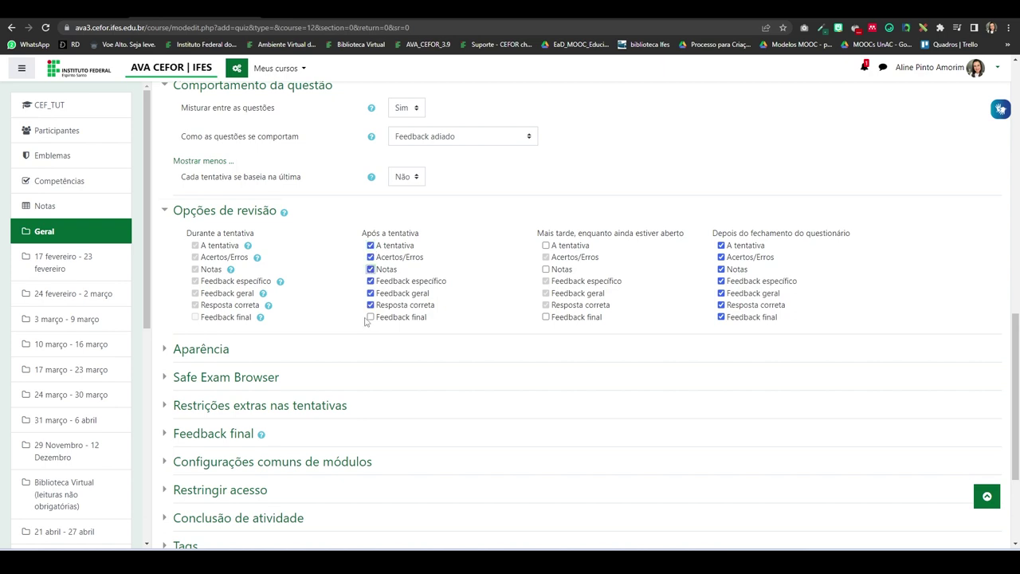
pyautogui.click(367, 317)
# Examine the Aparência and Safe Exam Browser settings of the questionnaire.
pyautogui.click(200, 348)
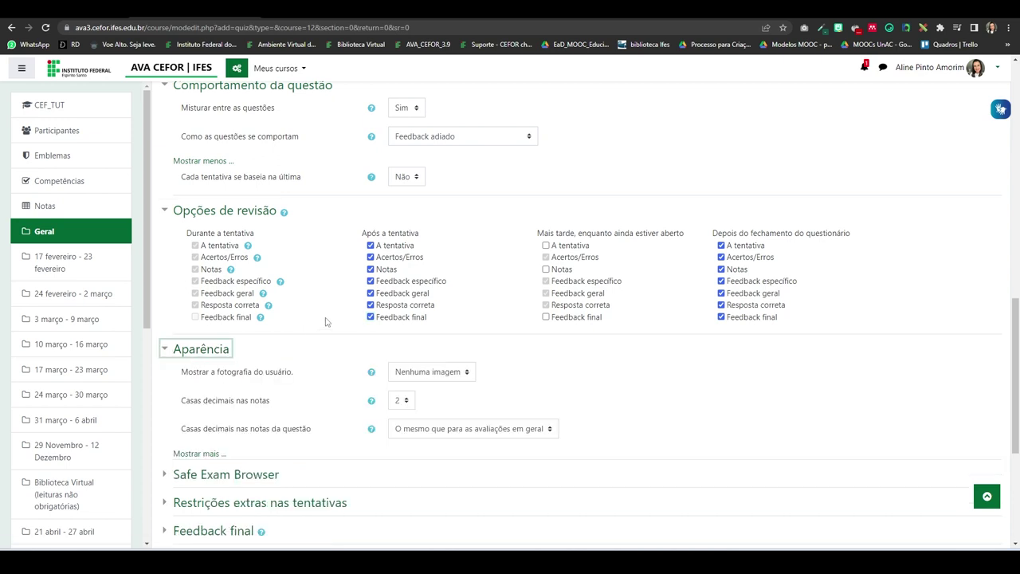
pyautogui.scroll(-2, 325, 322)
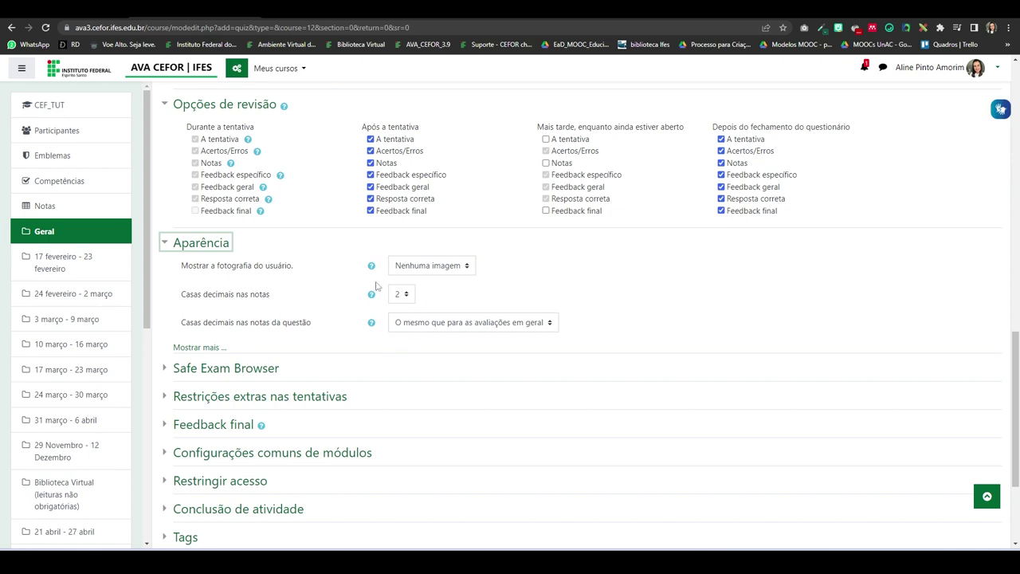
pyautogui.scroll(-3, 383, 327)
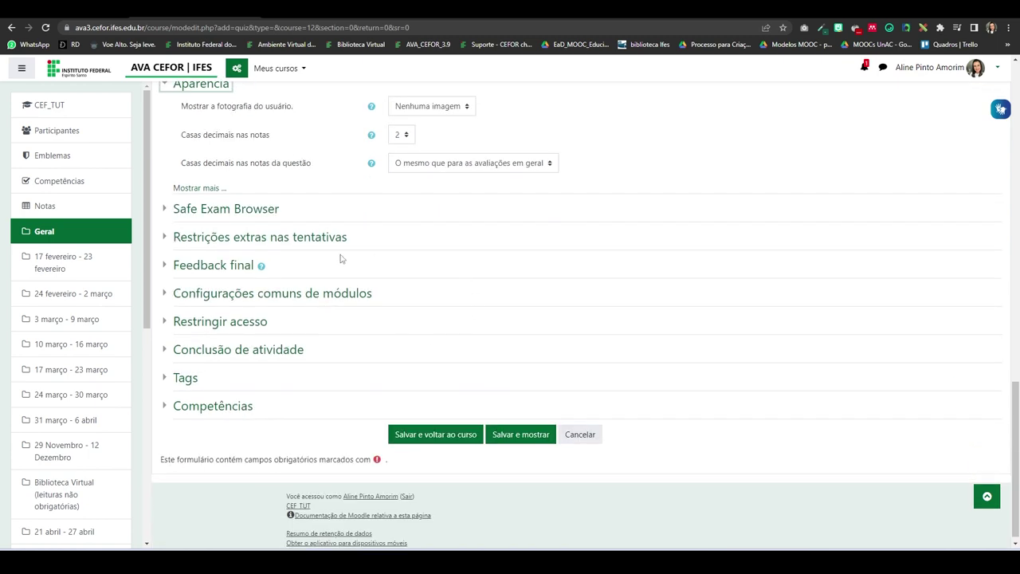
pyautogui.click(178, 212)
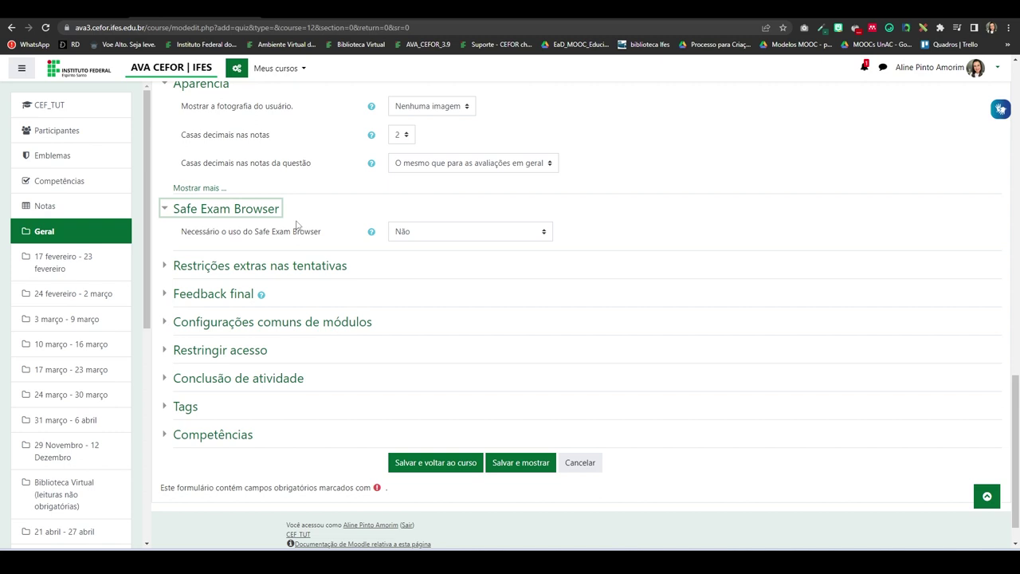
# Examine the Restrições extras nas tentativas section, including its additional password, network address, delay and browser security settings.
pyautogui.click(169, 269)
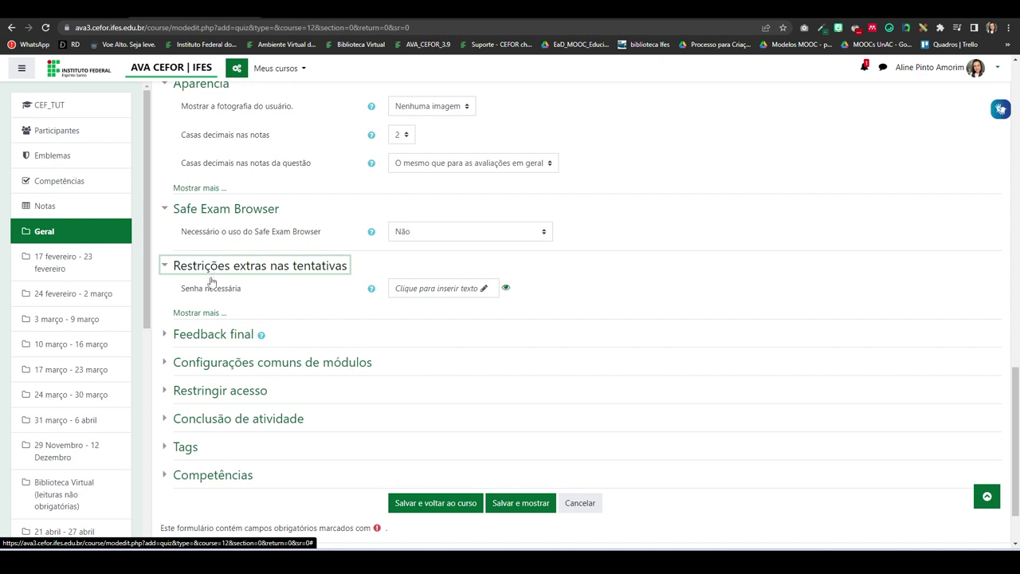
pyautogui.click(206, 313)
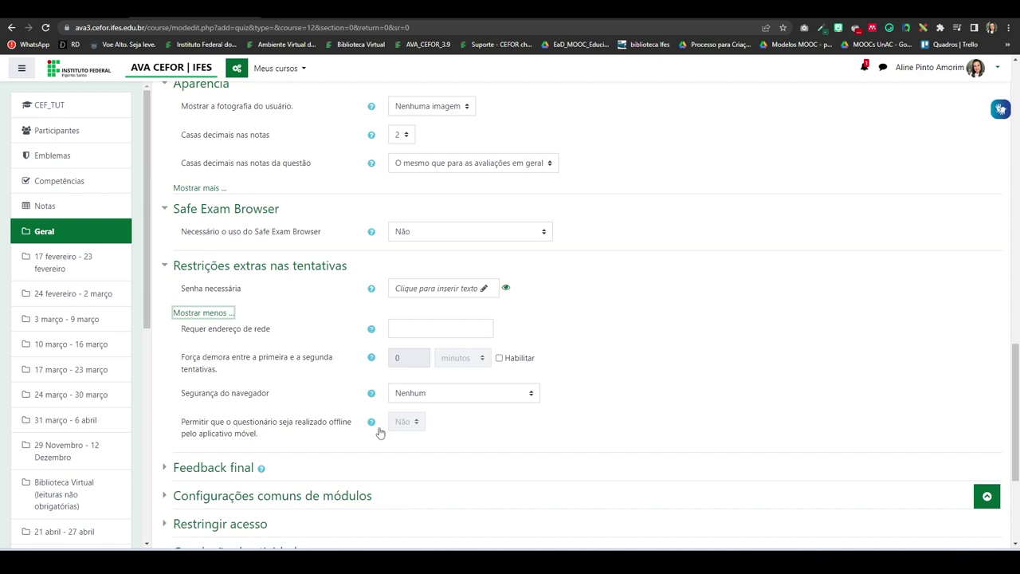
pyautogui.scroll(-2, 330, 334)
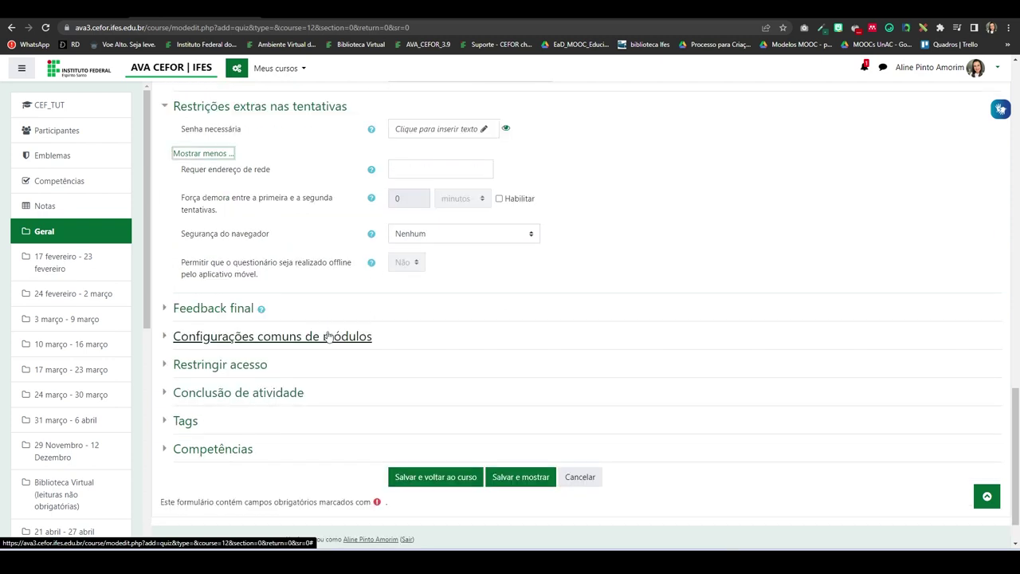
pyautogui.click(223, 110)
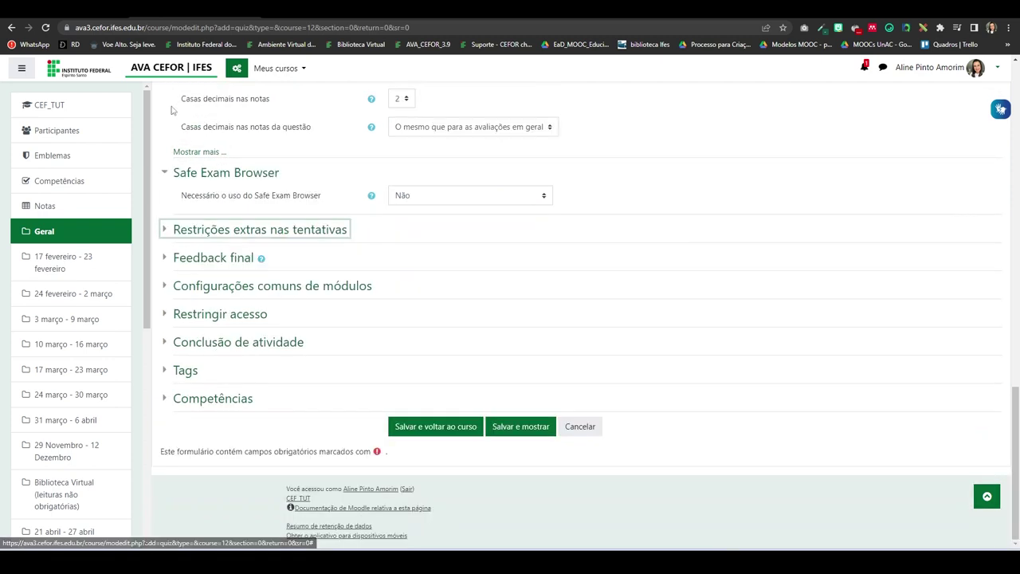
pyautogui.click(287, 281)
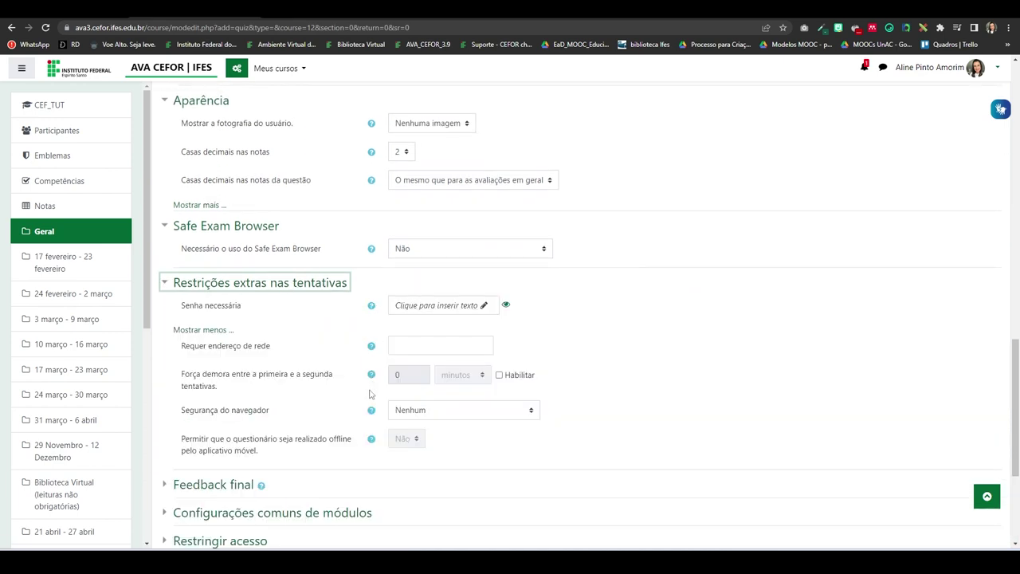
pyautogui.scroll(-2, 271, 303)
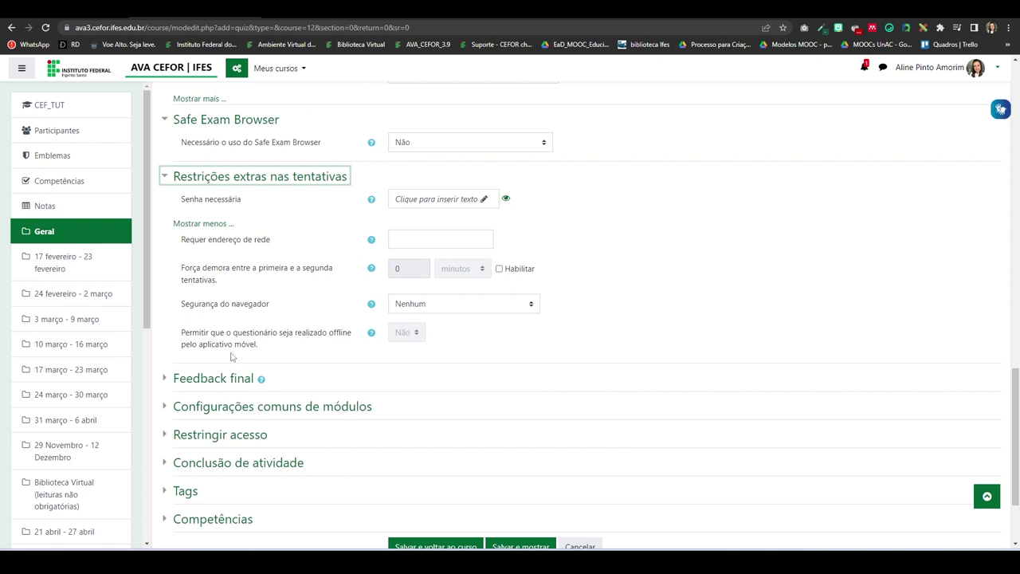
# Examine the Feedback final section's grade limits and comment fields.
pyautogui.click(179, 388)
pyautogui.scroll(-3, 470, 323)
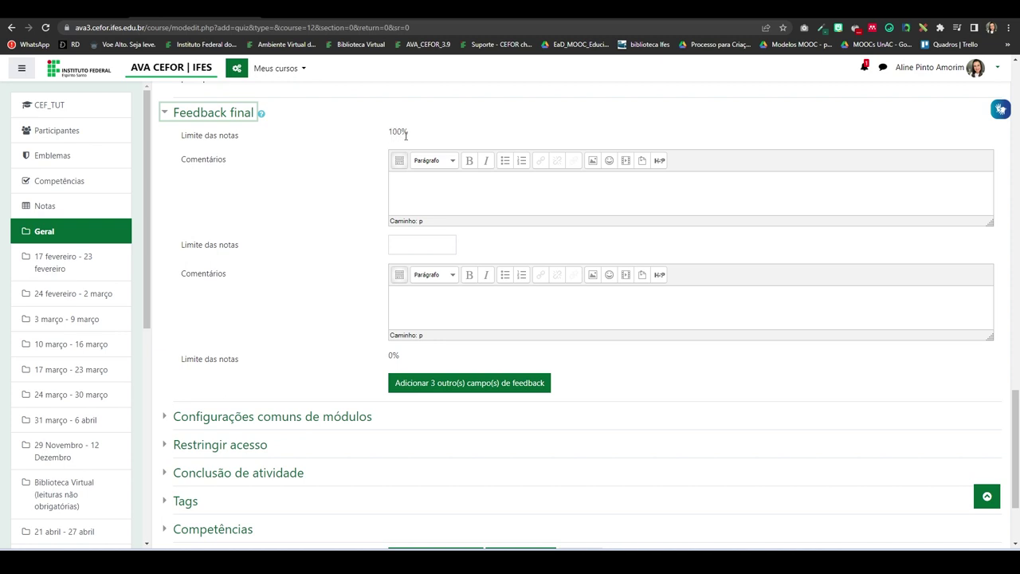
pyautogui.click(417, 246)
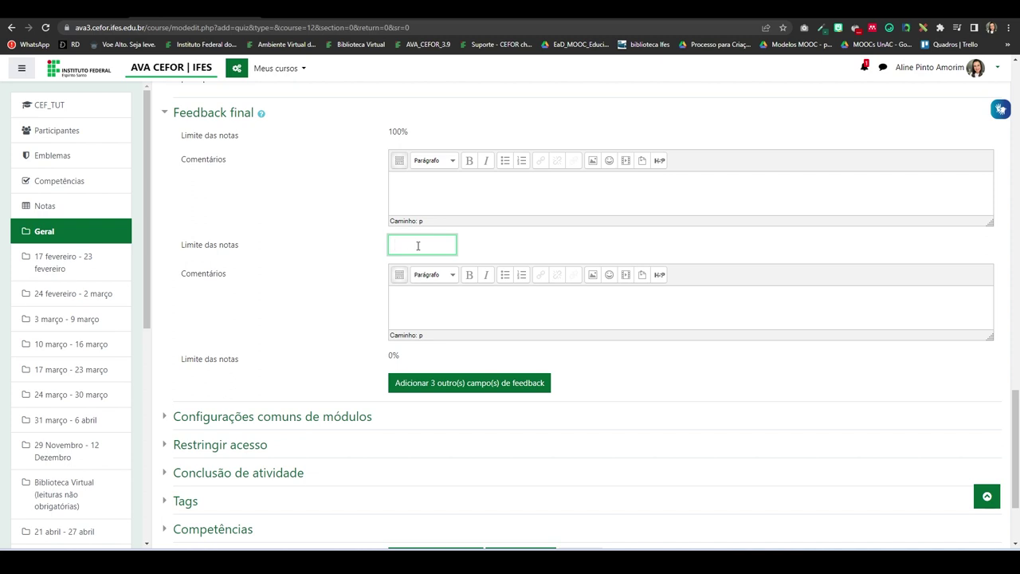
# Save the questionnaire settings, return to the course and open the last Questionário 1 listed in the Geral section.
pyautogui.scroll(-2, 320, 299)
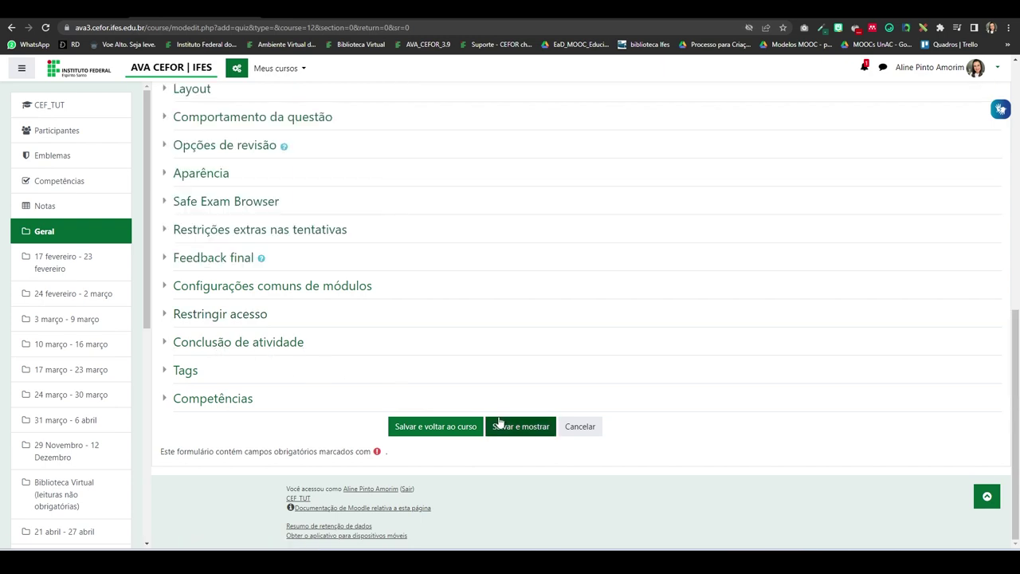
pyautogui.click(417, 430)
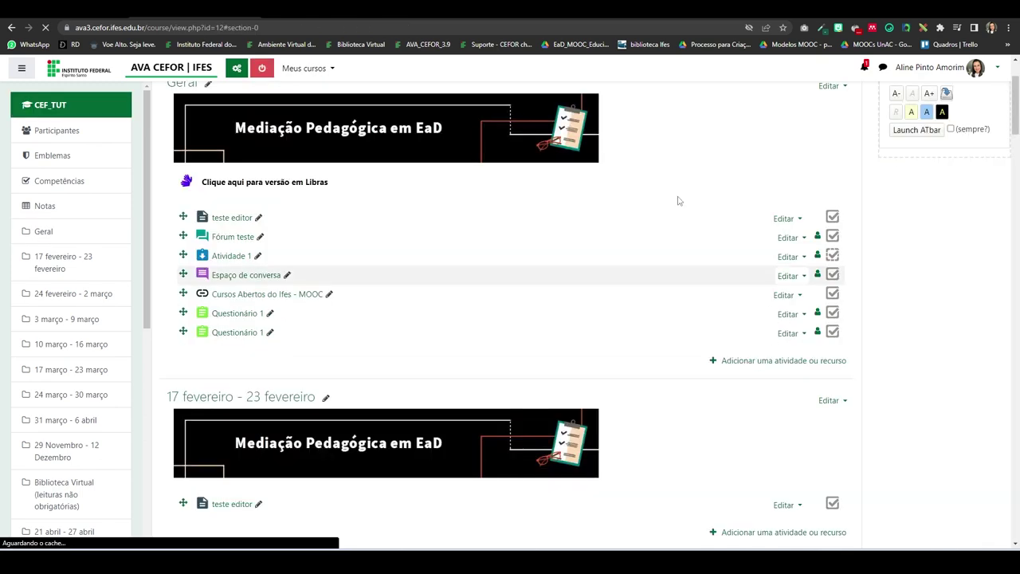
pyautogui.click(239, 335)
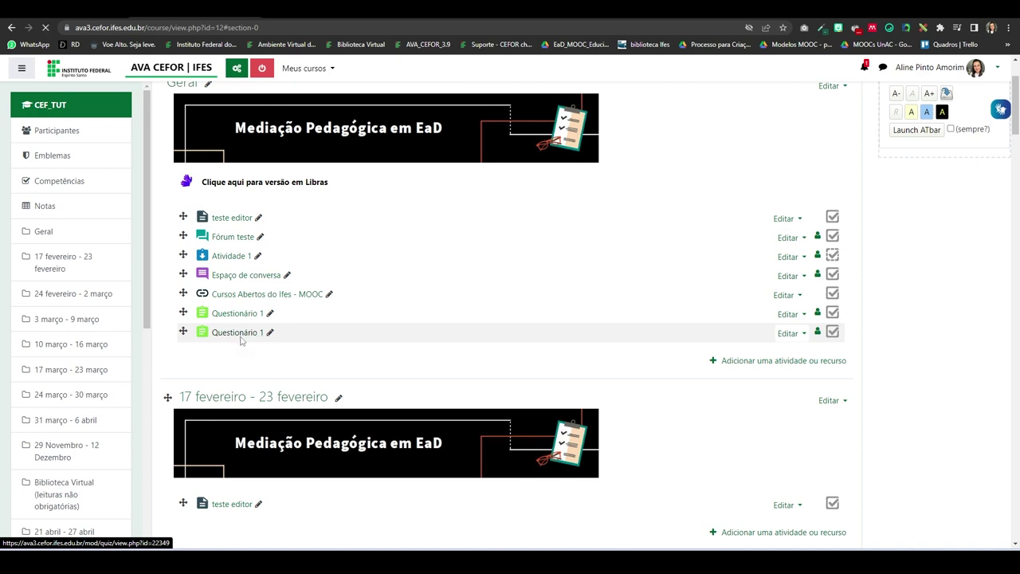